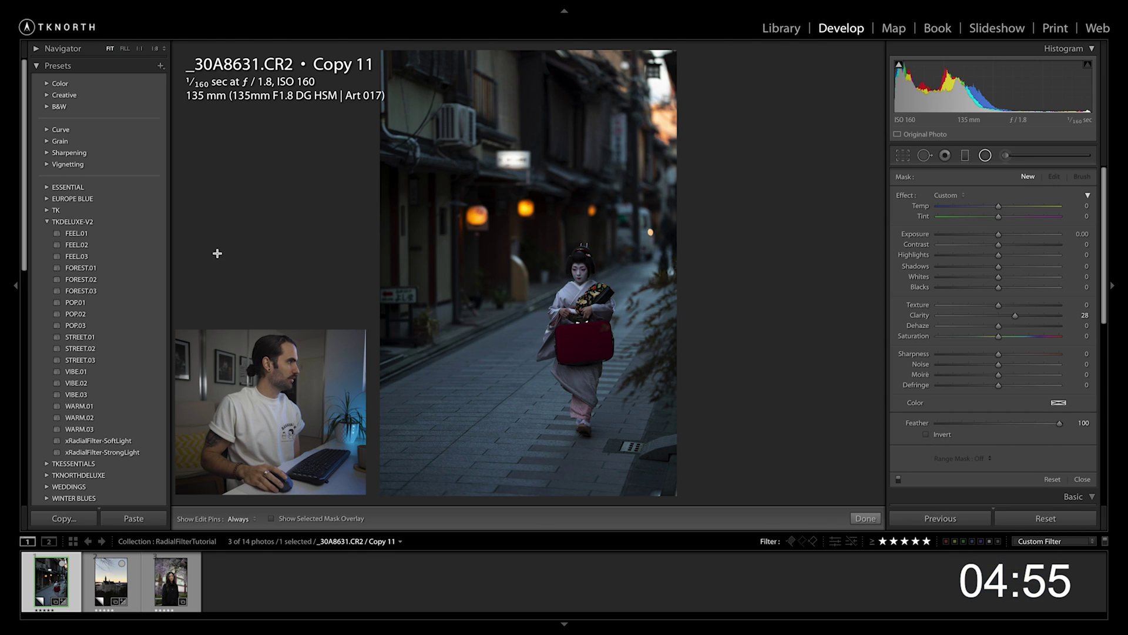
Step: Apply the TKDELUXE-V2 FEEL.01 preset for a teal-blue grade on the geisha photo
{"action": "left_click", "coordinate": [115, 235]}
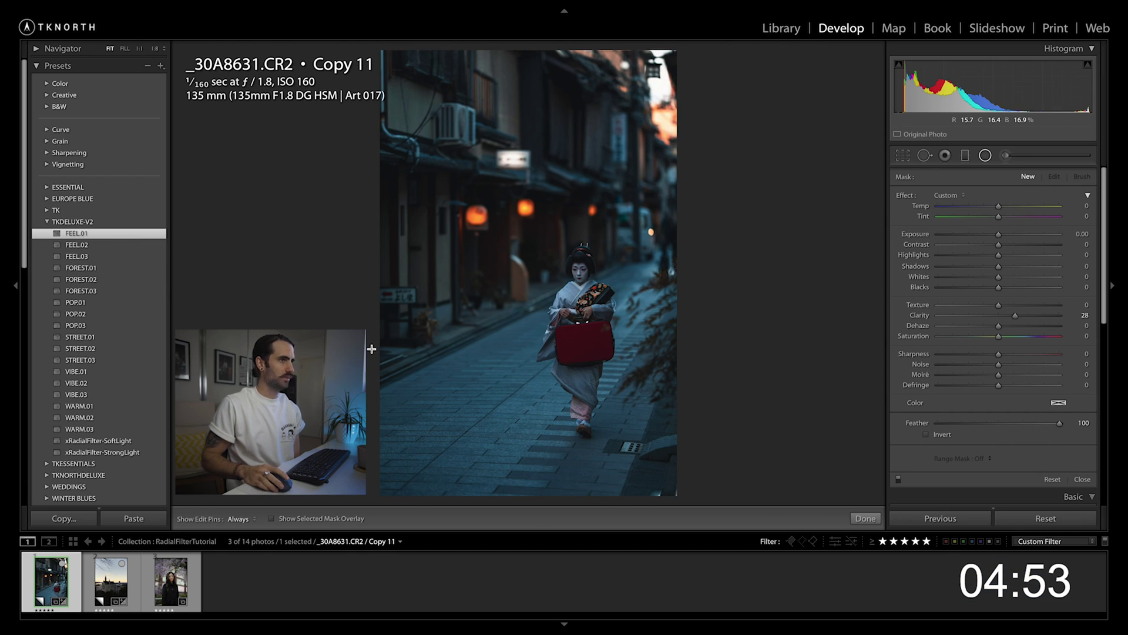
Step: Draw an oval radial filter and fit it narrowly around the walking geisha
{"action": "left_click", "coordinate": [986, 156]}
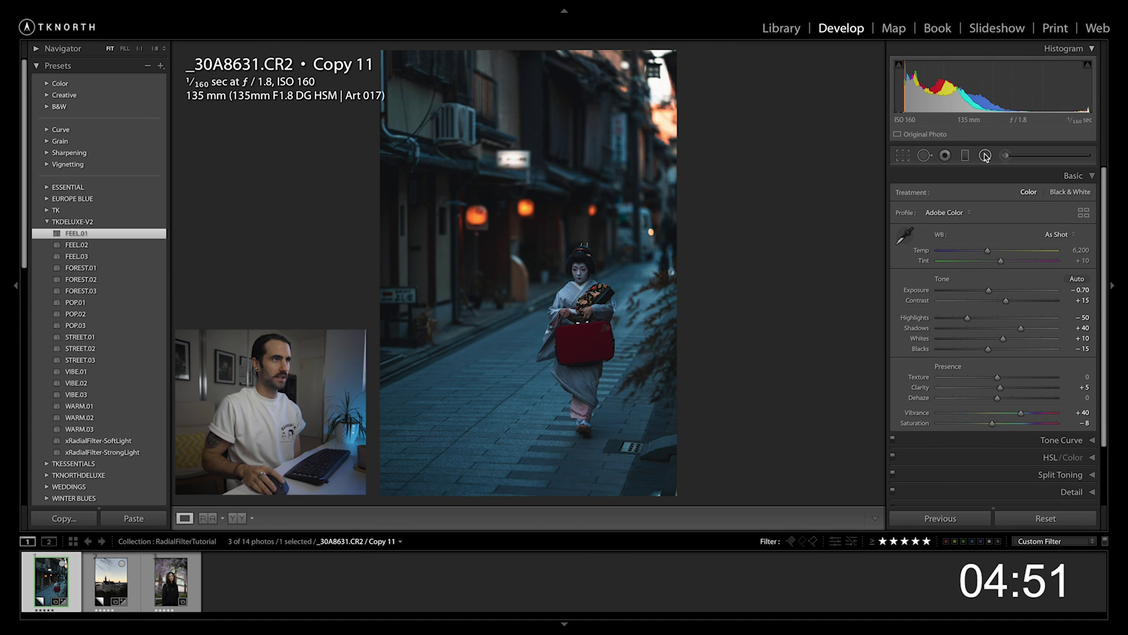
{"action": "left_click", "coordinate": [986, 156]}
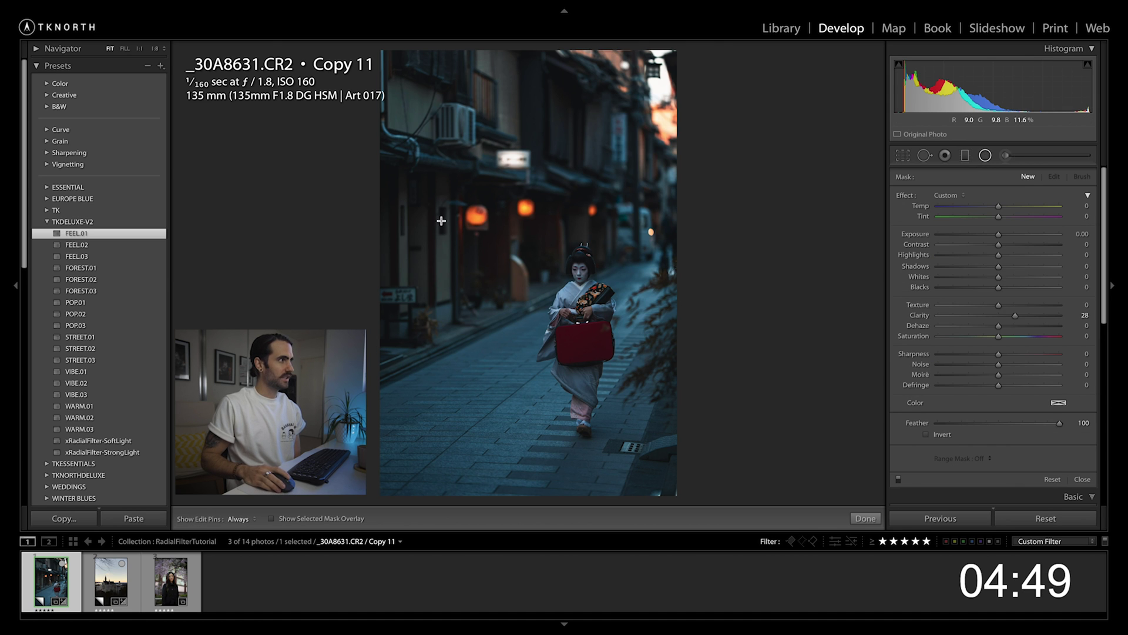
{"action": "left_click_drag", "start_coordinate": [461, 252], "coordinate": [561, 393]}
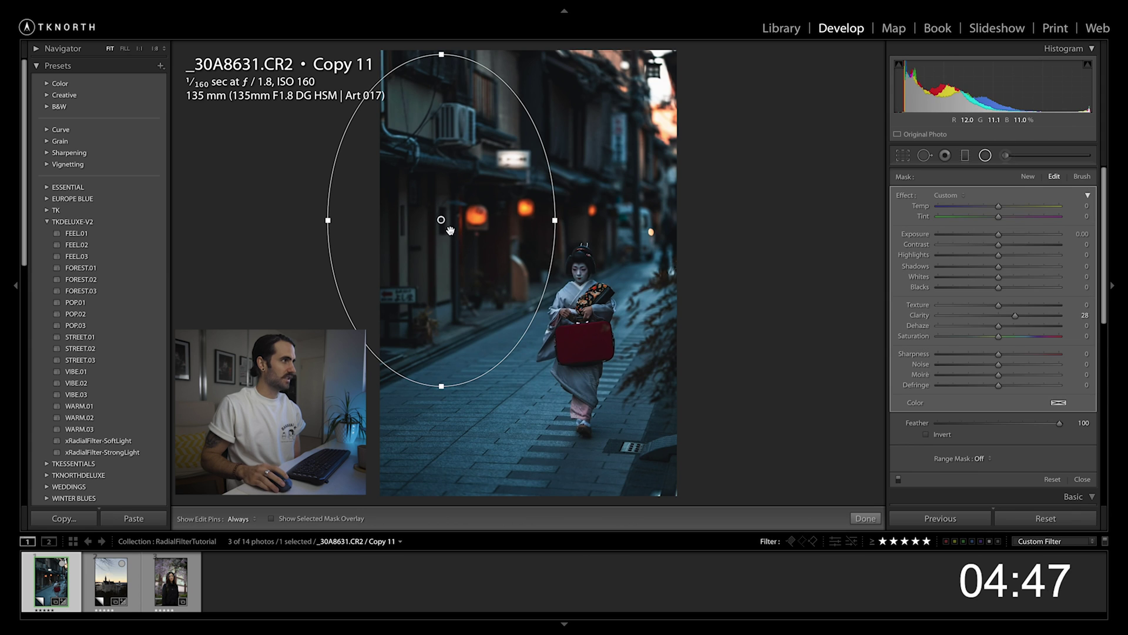
{"action": "left_click_drag", "start_coordinate": [439, 219], "coordinate": [584, 305]}
{"action": "mouse_move", "coordinate": [697, 306]}
{"action": "left_mouse_down"}
{"action": "mouse_move", "coordinate": [623, 308]}
{"action": "mouse_move", "coordinate": [730, 312]}
{"action": "mouse_move", "coordinate": [542, 311]}
{"action": "mouse_move", "coordinate": [684, 315]}
{"action": "left_mouse_up"}
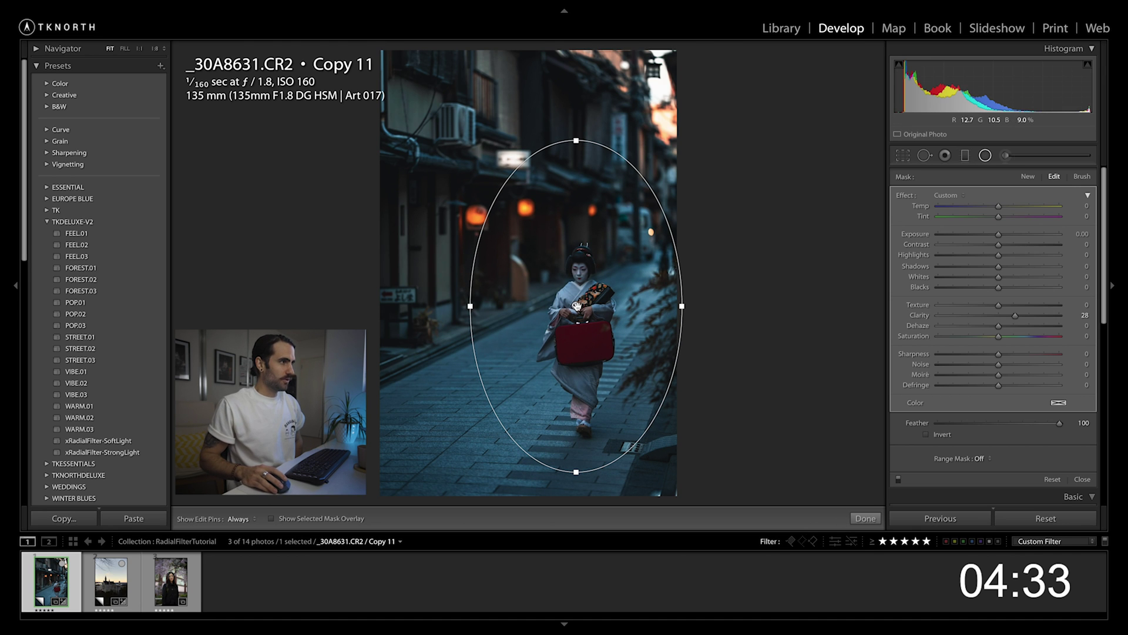
{"action": "left_click_drag", "start_coordinate": [576, 305], "coordinate": [583, 315]}
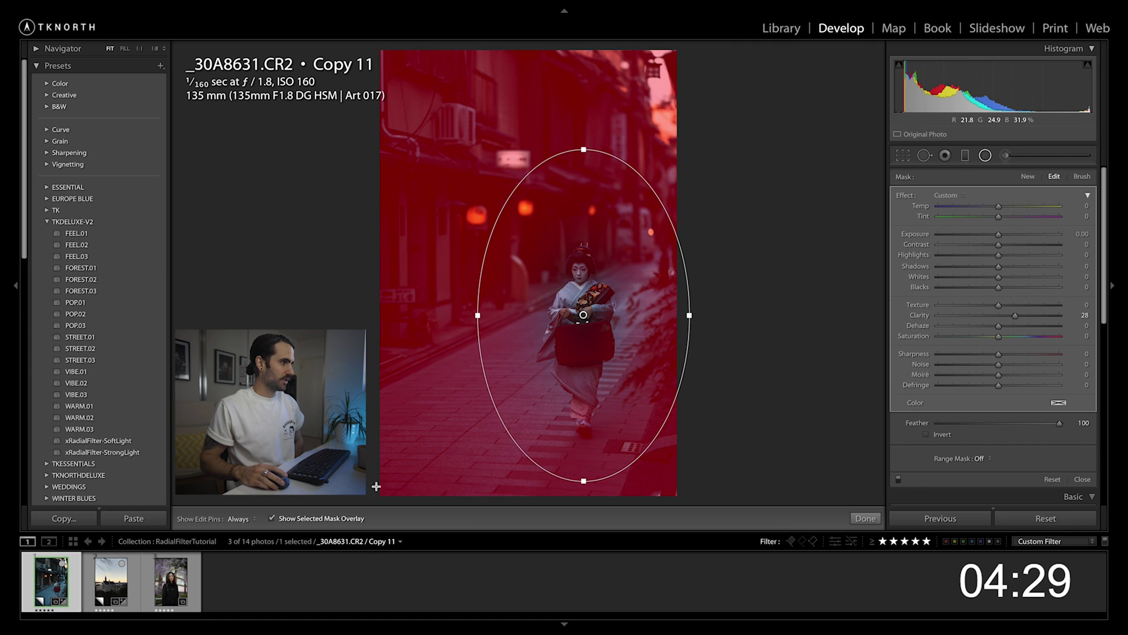
Step: Try feather and -0.55 exposure on the geisha oval, then reset its adjustments to zero
{"action": "key", "text": "o"}
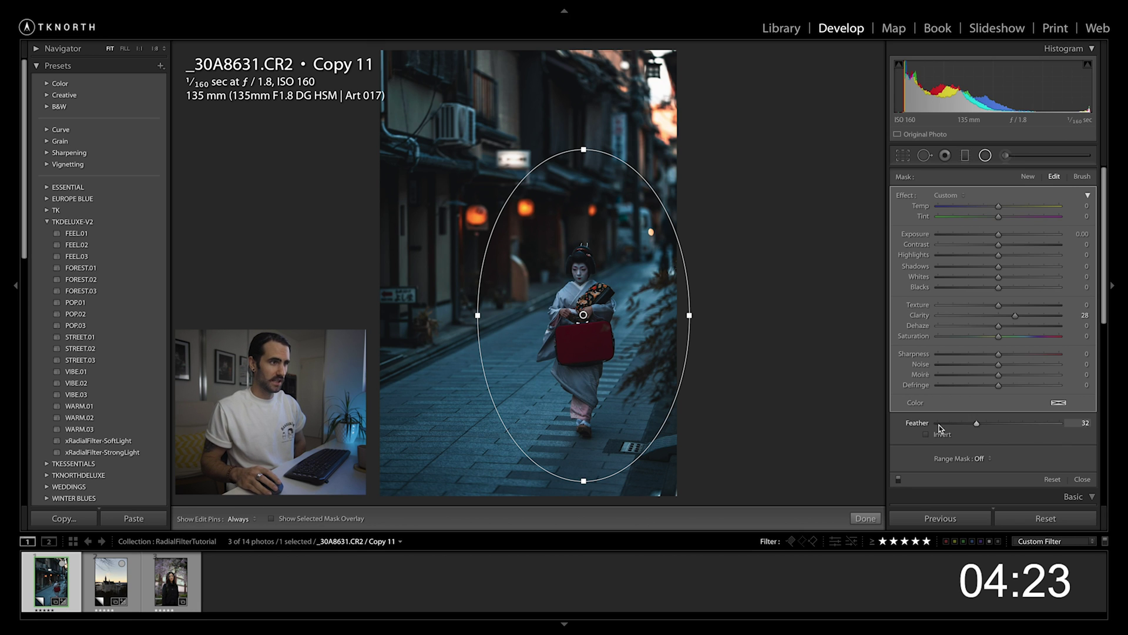
{"action": "left_click_drag", "start_coordinate": [1059, 425], "coordinate": [937, 423]}
{"action": "left_click_drag", "start_coordinate": [998, 234], "coordinate": [978, 234]}
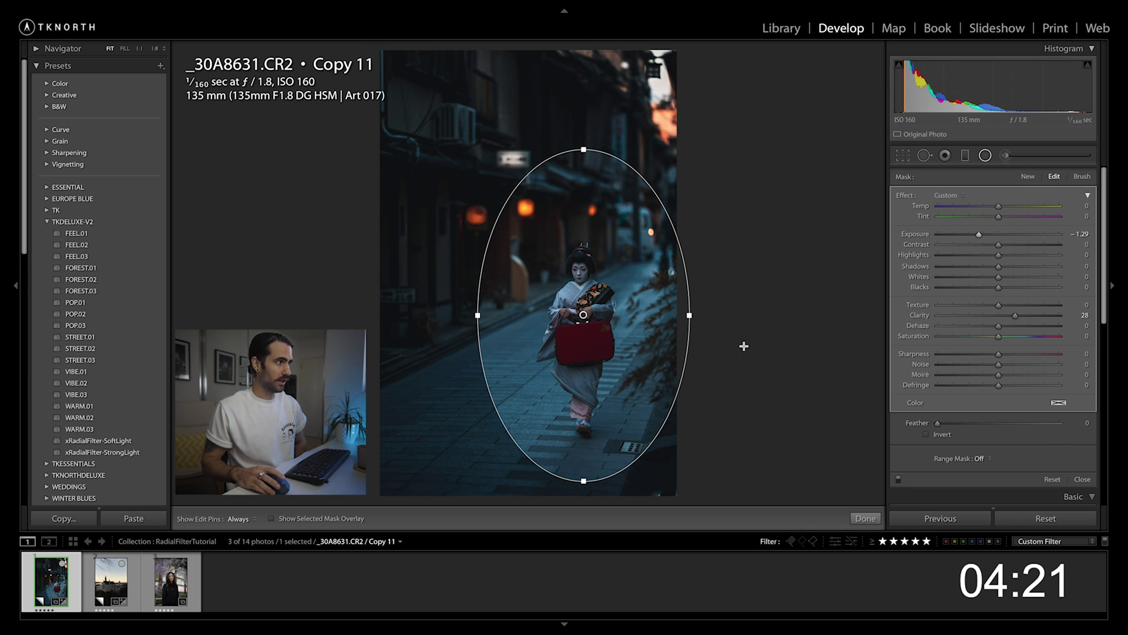
{"action": "left_click_drag", "start_coordinate": [938, 424], "coordinate": [1067, 430]}
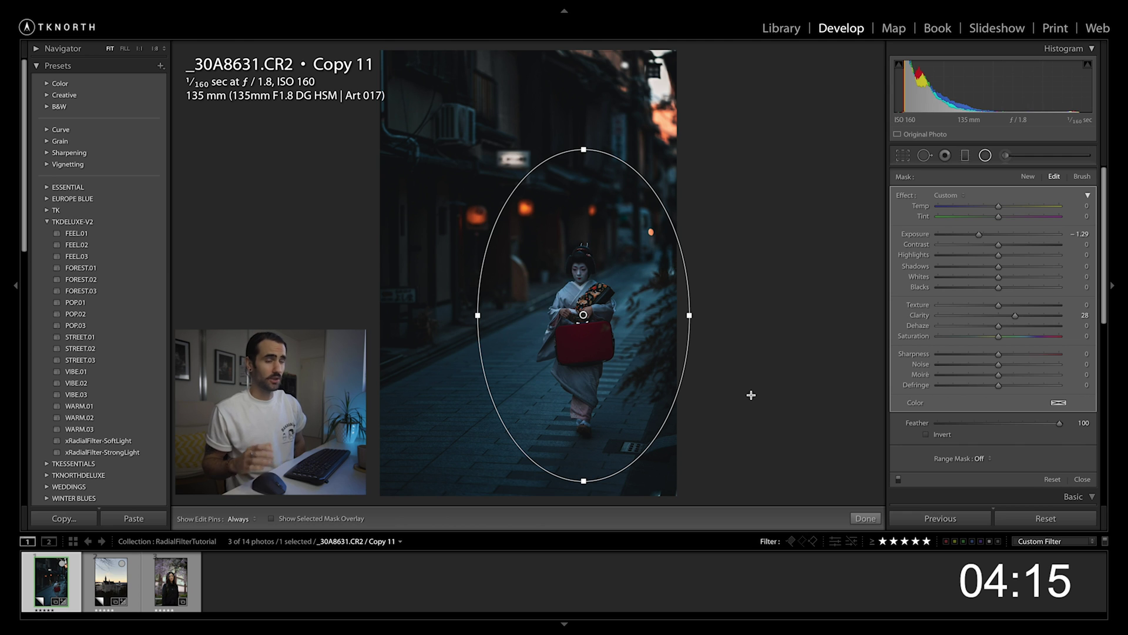
{"action": "double_click", "coordinate": [948, 234]}
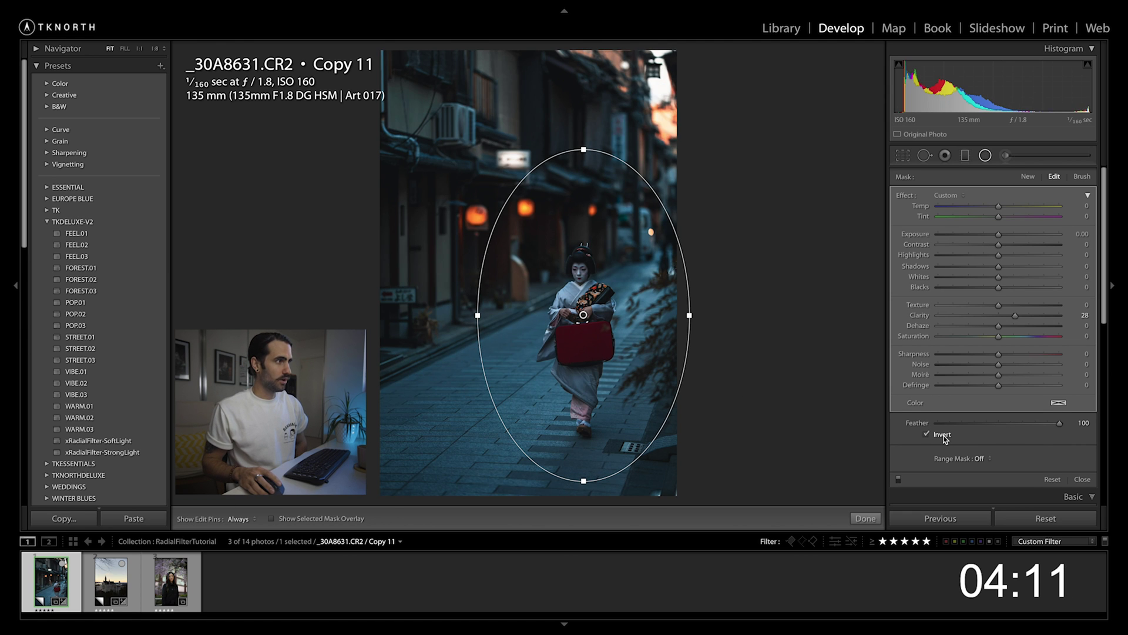
{"action": "left_click_drag", "start_coordinate": [998, 234], "coordinate": [990, 234]}
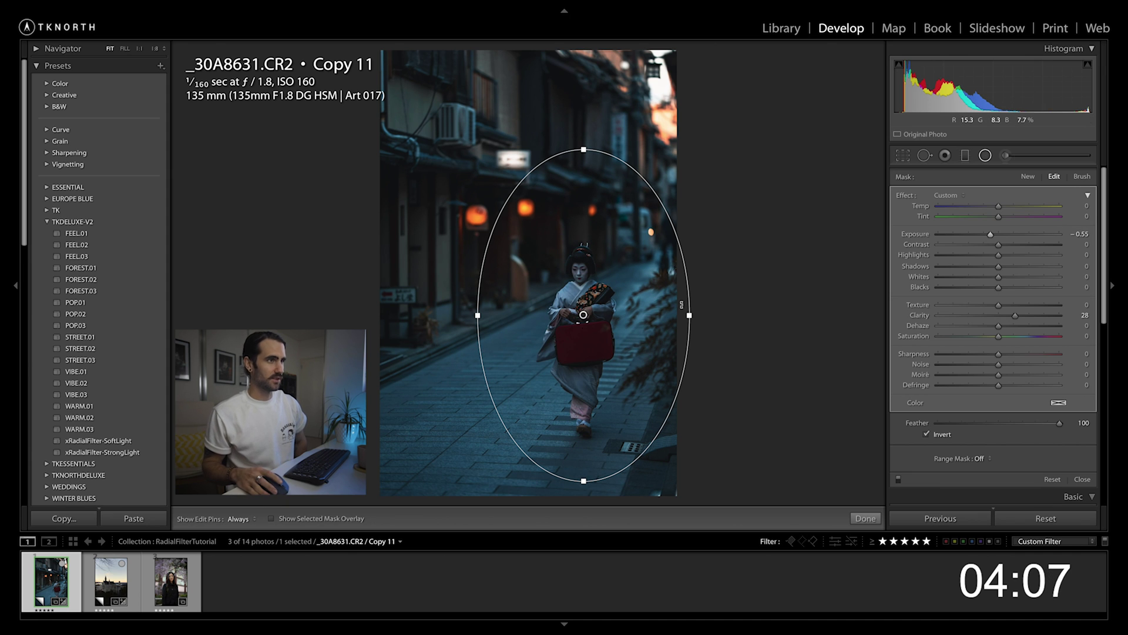
{"action": "key", "text": "Delete"}
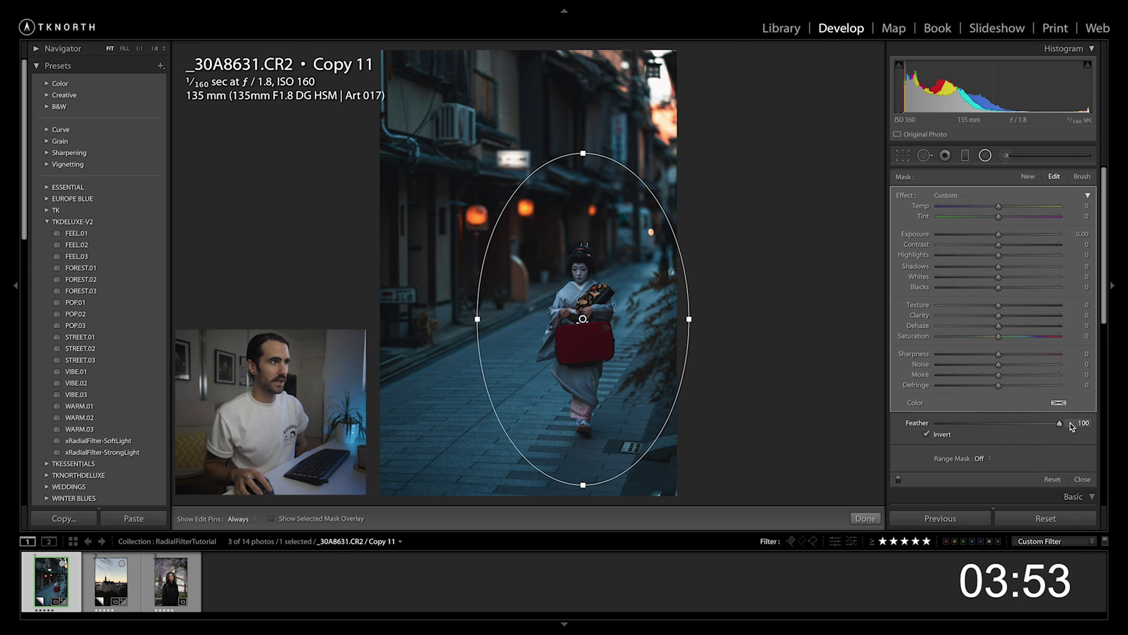
Step: Shrink the geisha oval and give it Clarity 25, Whites 40, Contrast -17, Shadows 15
{"action": "left_click_drag", "start_coordinate": [689, 319], "coordinate": [658, 320]}
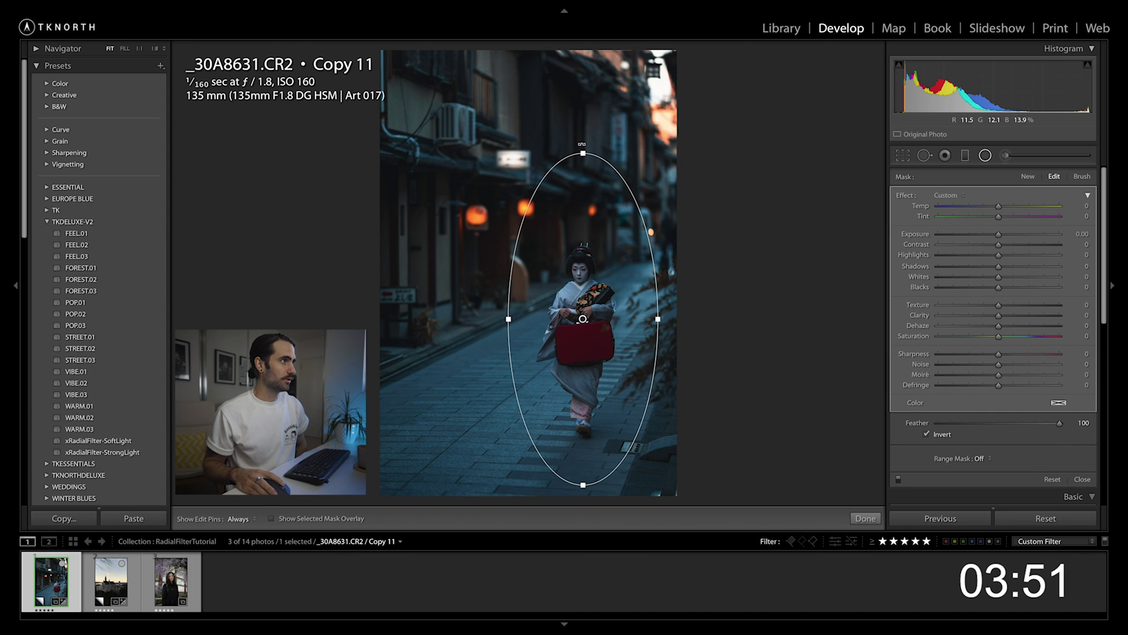
{"action": "left_click_drag", "start_coordinate": [579, 167], "coordinate": [582, 184]}
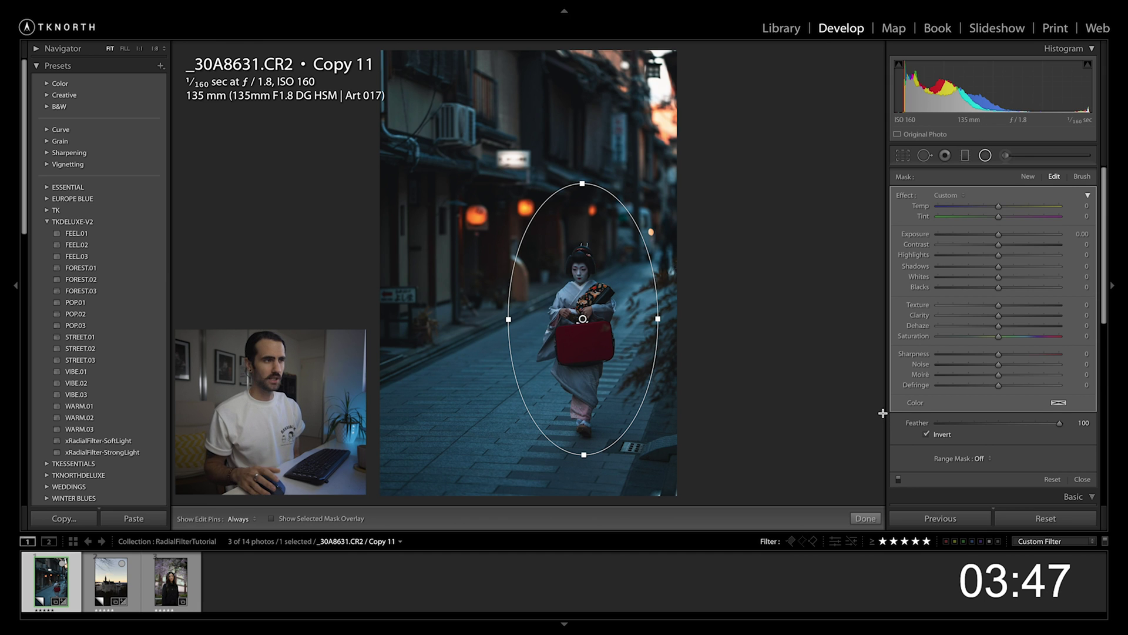
{"action": "left_click_drag", "start_coordinate": [1000, 319], "coordinate": [1014, 320]}
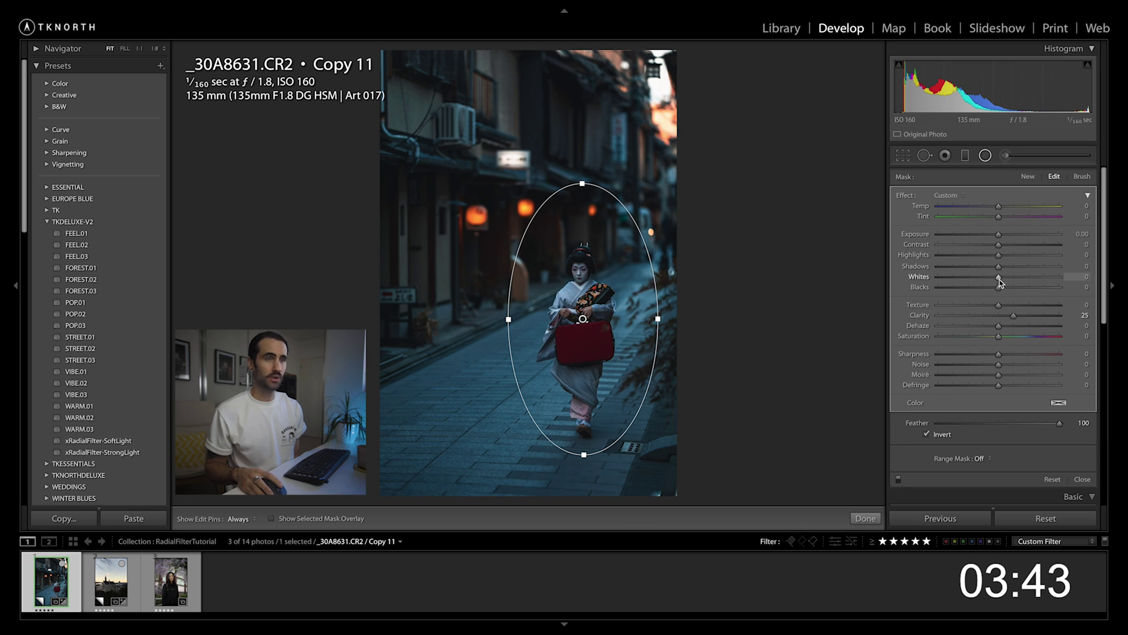
{"action": "left_click_drag", "start_coordinate": [1019, 283], "coordinate": [1024, 284]}
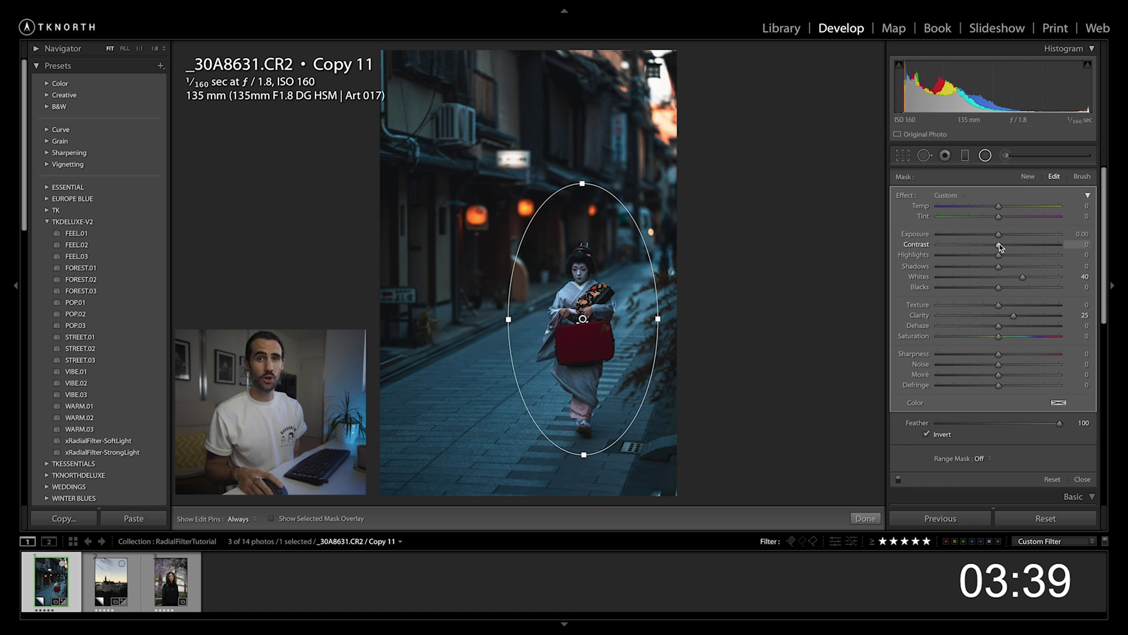
{"action": "left_click_drag", "start_coordinate": [999, 246], "coordinate": [992, 246]}
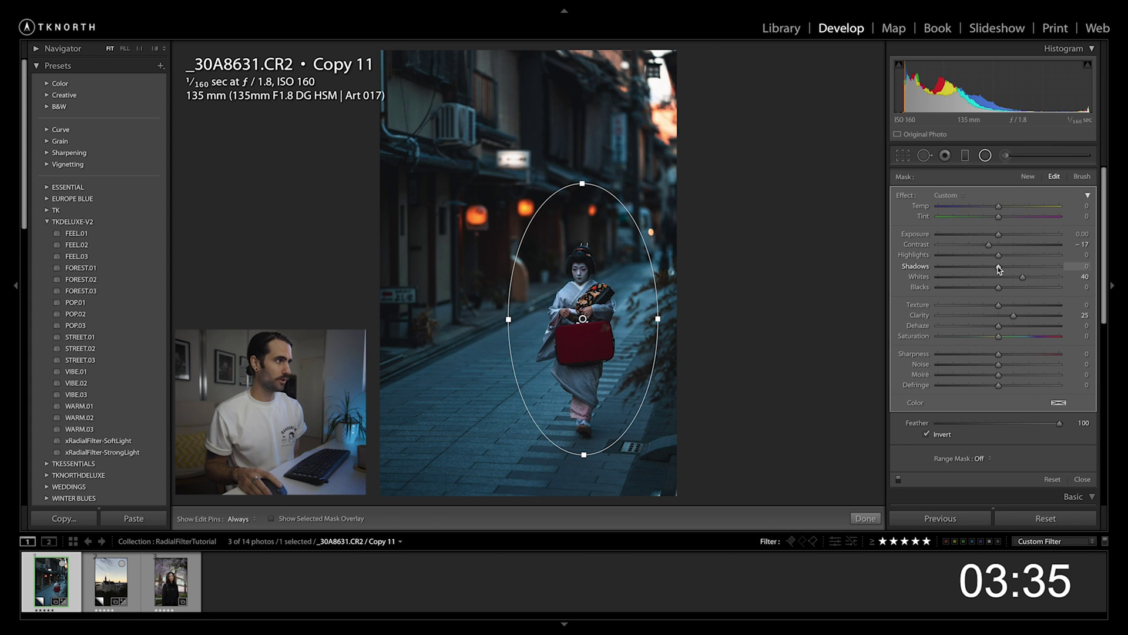
{"action": "left_click_drag", "start_coordinate": [1004, 266], "coordinate": [1007, 266]}
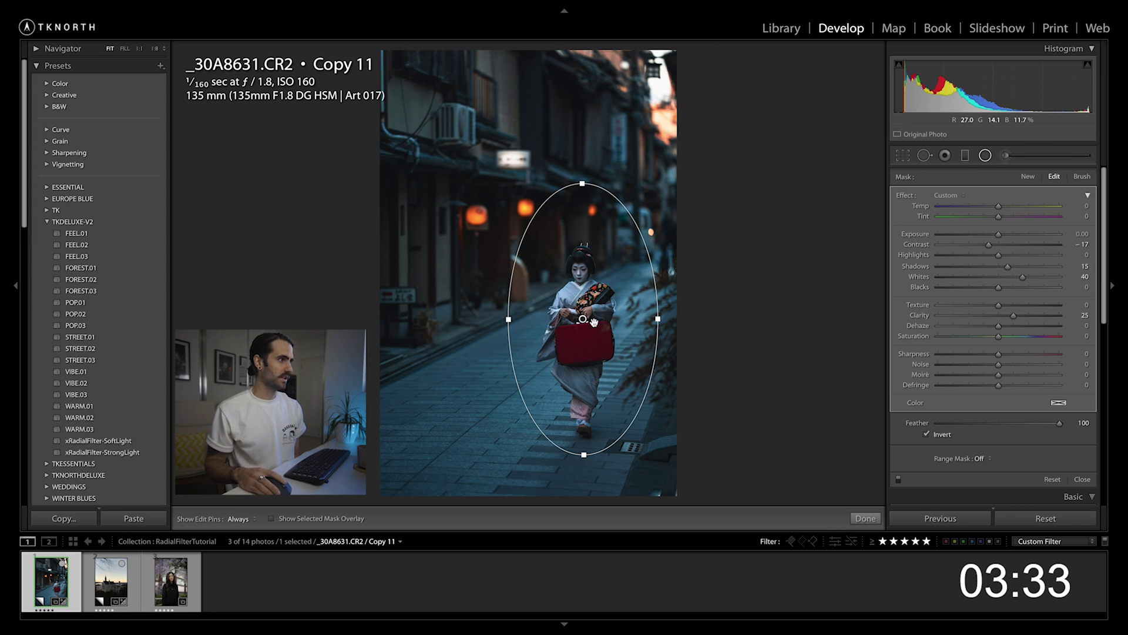
{"action": "mouse_move", "coordinate": [582, 318]}
{"action": "left_mouse_down"}
{"action": "mouse_move", "coordinate": [866, 318]}
{"action": "mouse_move", "coordinate": [580, 322]}
{"action": "left_mouse_up"}
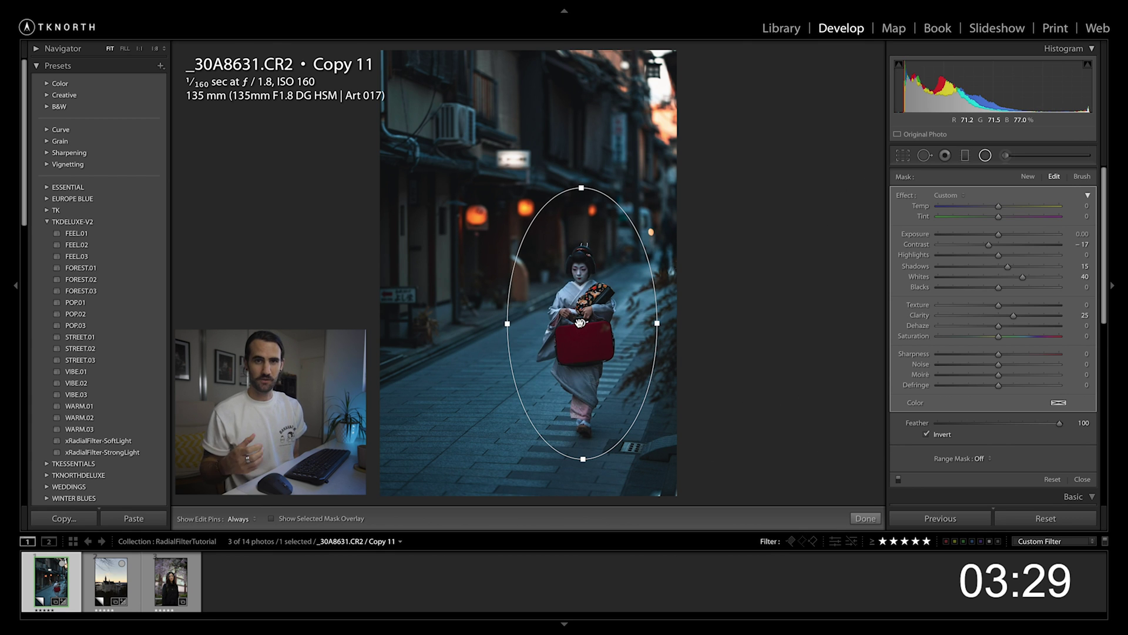
{"action": "left_click", "coordinate": [866, 518]}
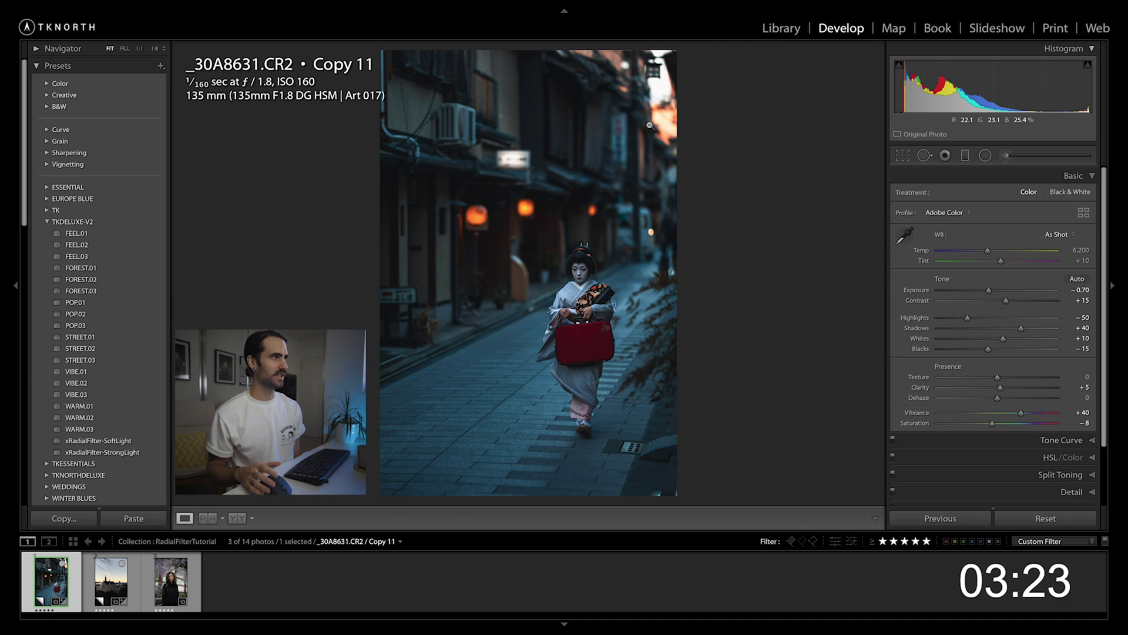
Step: Draw a tilted radial filter that affects its inside, warming it to Temp 90
{"action": "left_click", "coordinate": [986, 156]}
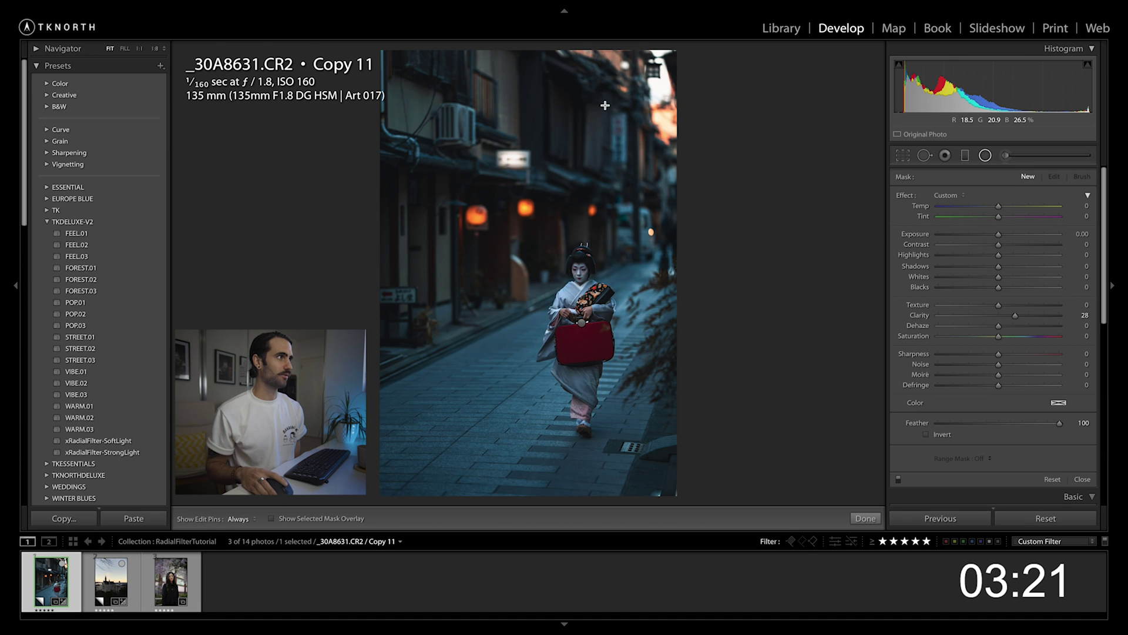
{"action": "left_click_drag", "start_coordinate": [599, 103], "coordinate": [801, 238]}
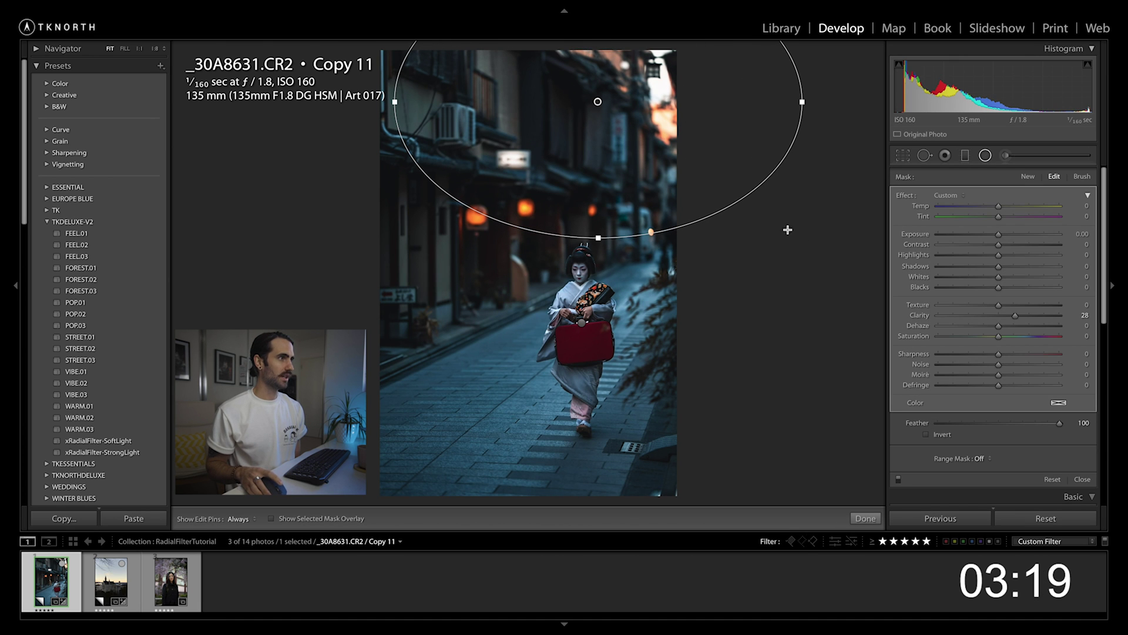
{"action": "left_click_drag", "start_coordinate": [772, 183], "coordinate": [542, 252]}
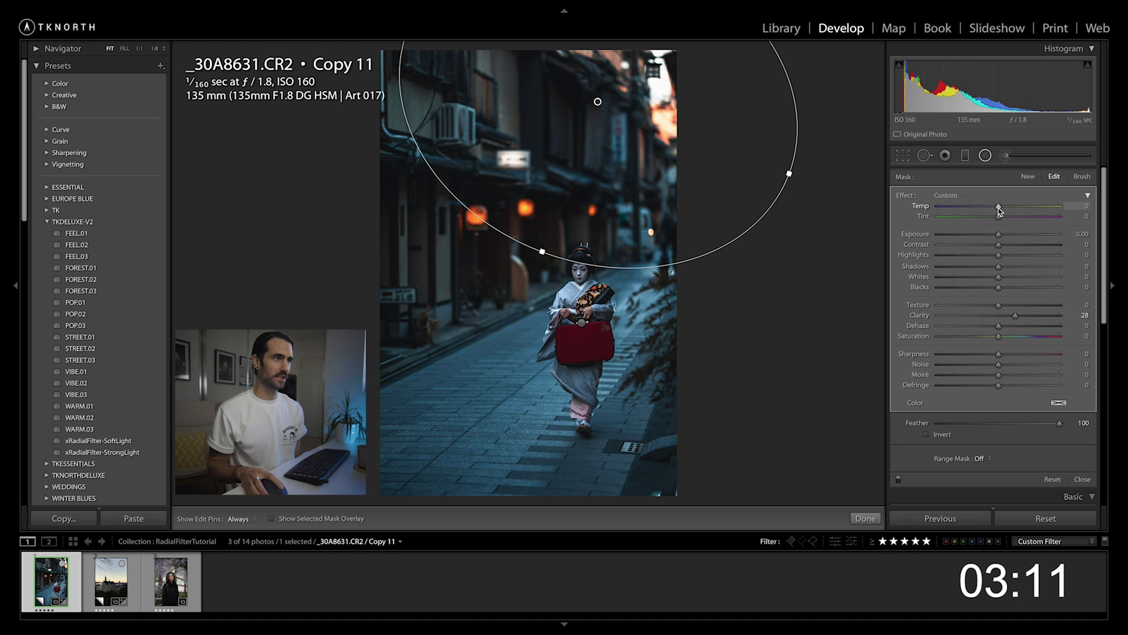
{"action": "left_click_drag", "start_coordinate": [999, 208], "coordinate": [1053, 210]}
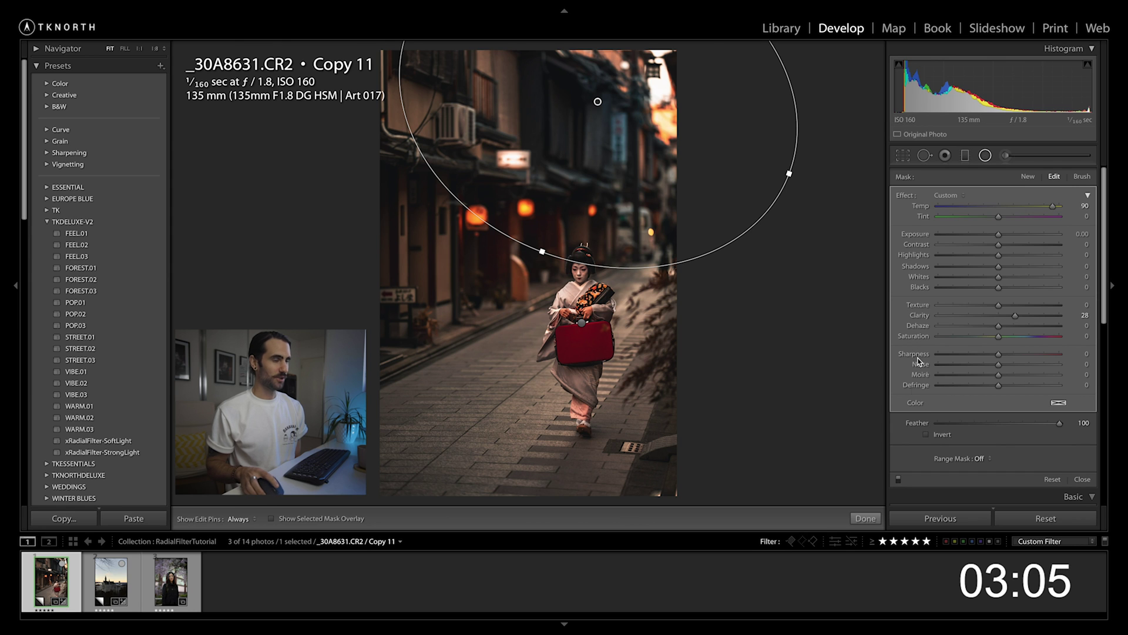
{"action": "key", "text": "apostrophe"}
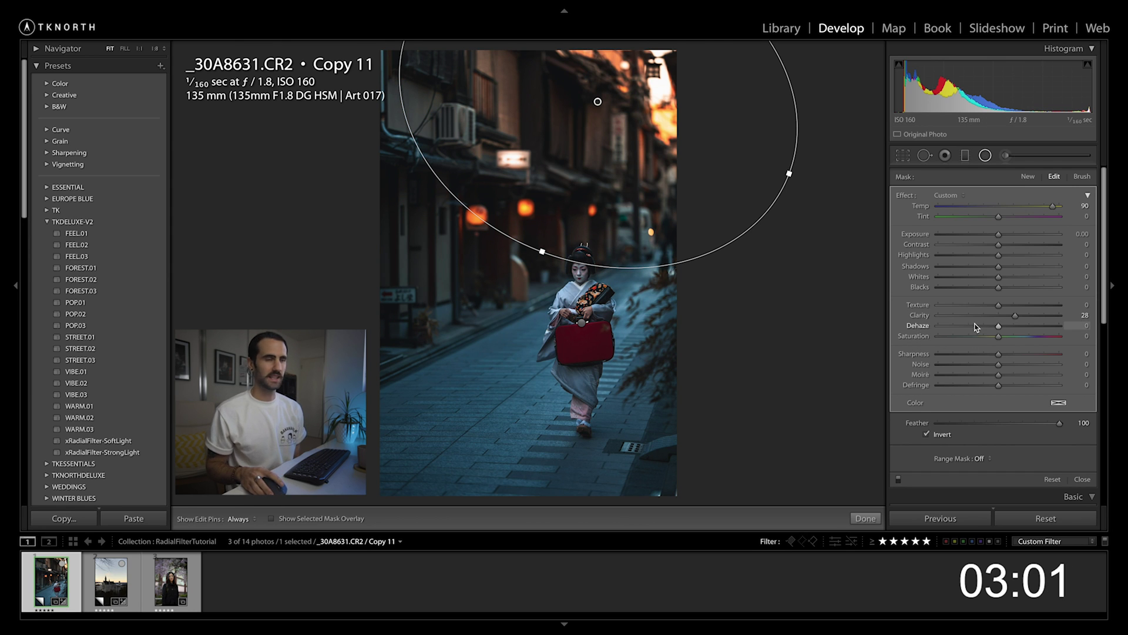
Step: Set the glow to Clarity -100, Dehaze -18, Exposure 0.25 and move it top-right
{"action": "left_click_drag", "start_coordinate": [1015, 316], "coordinate": [946, 315]}
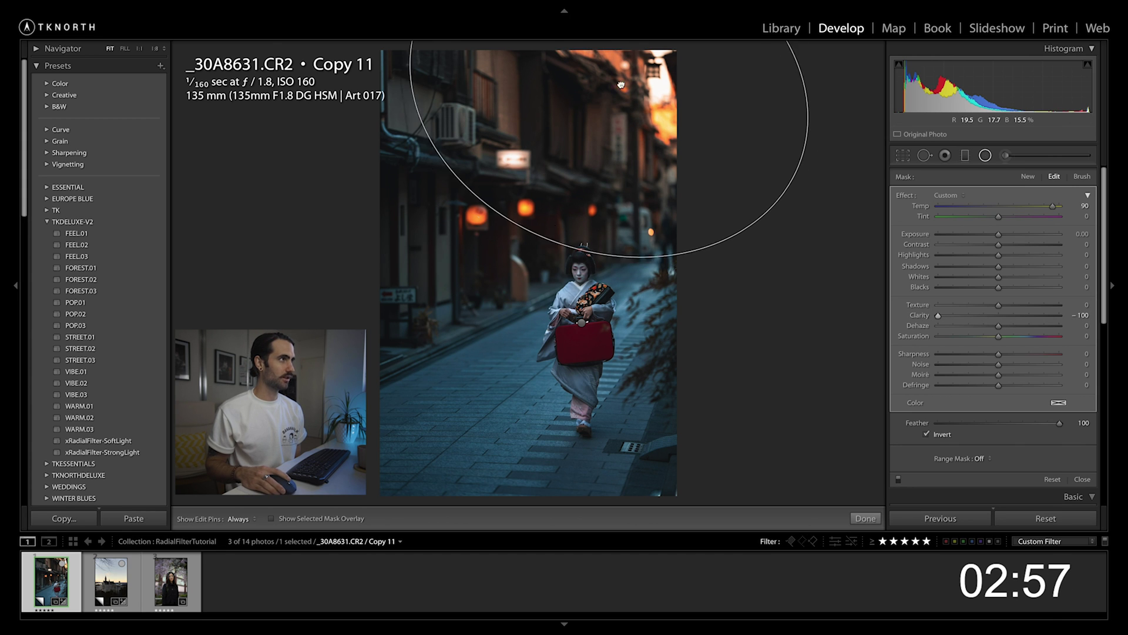
{"action": "left_click_drag", "start_coordinate": [614, 109], "coordinate": [651, 81]}
{"action": "left_click_drag", "start_coordinate": [566, 237], "coordinate": [564, 253]}
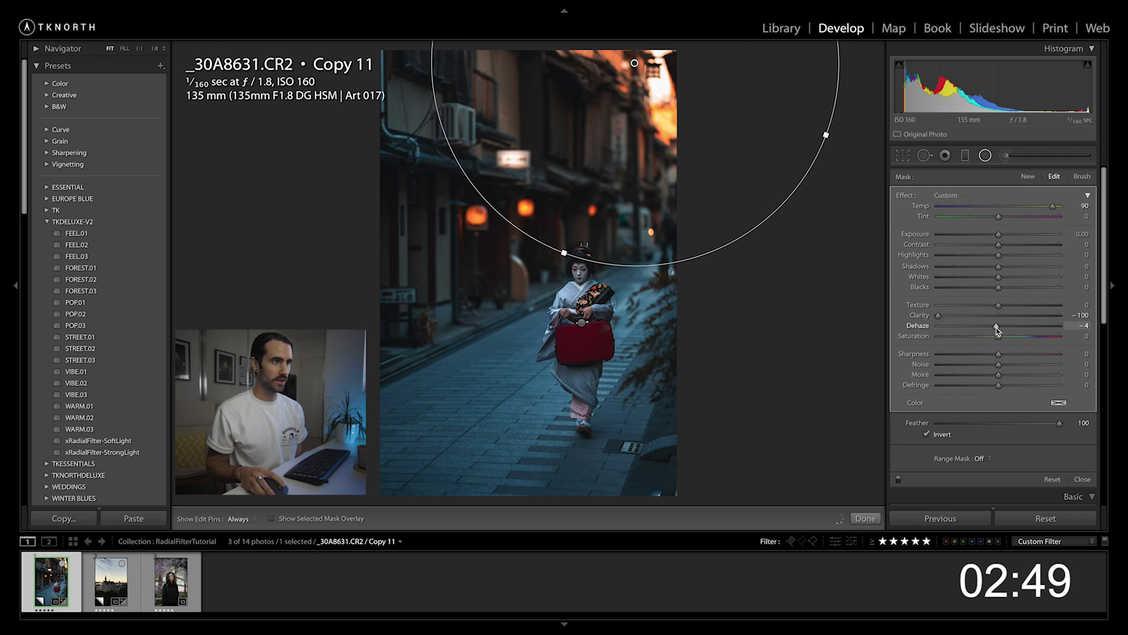
{"action": "left_click_drag", "start_coordinate": [998, 326], "coordinate": [989, 327]}
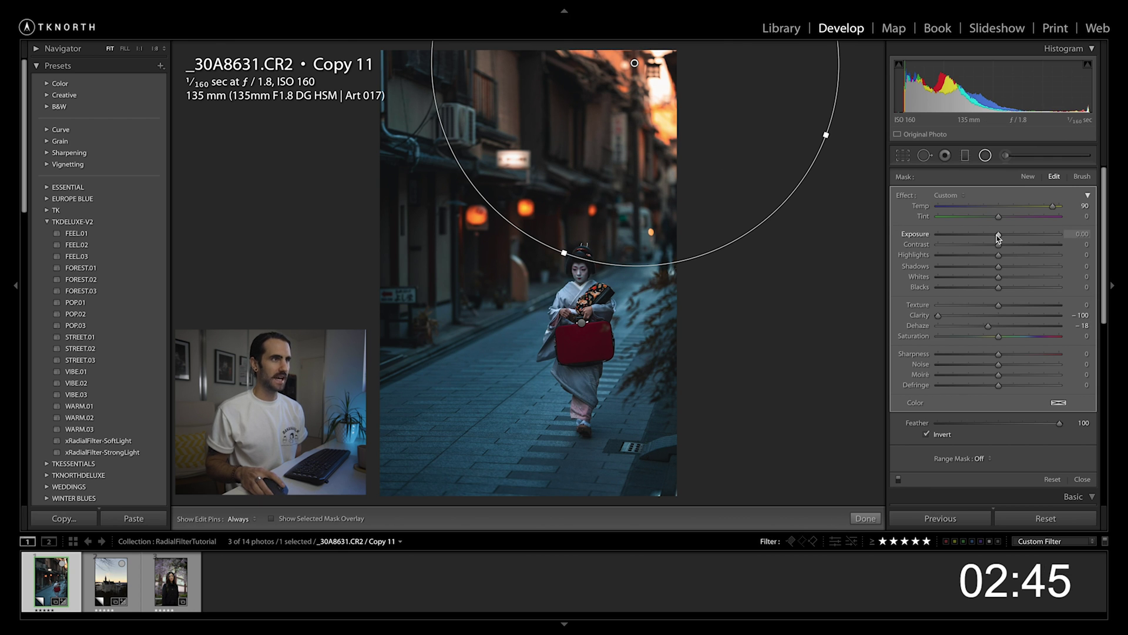
{"action": "left_click_drag", "start_coordinate": [999, 237], "coordinate": [1003, 237]}
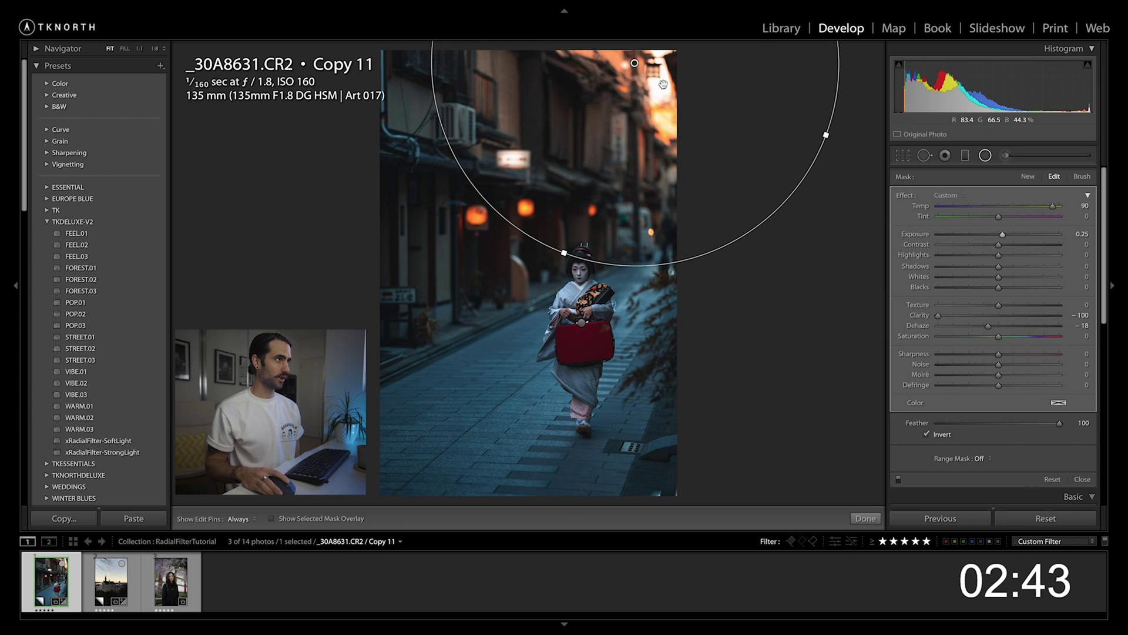
{"action": "left_click_drag", "start_coordinate": [1115, 261], "coordinate": [612, 73]}
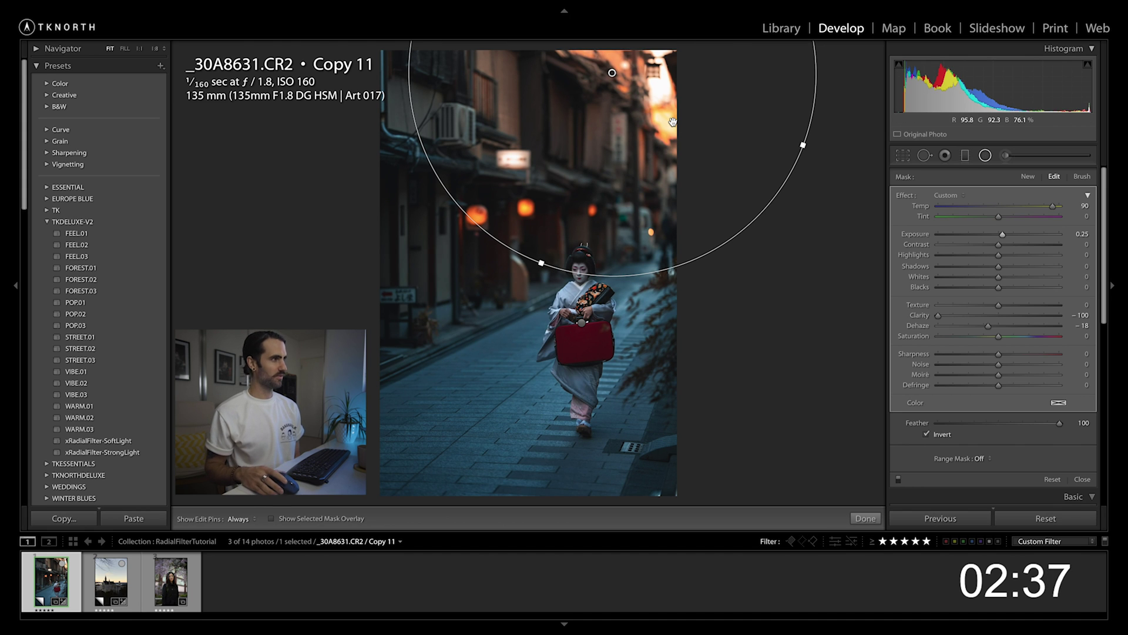
{"action": "left_click", "coordinate": [865, 518]}
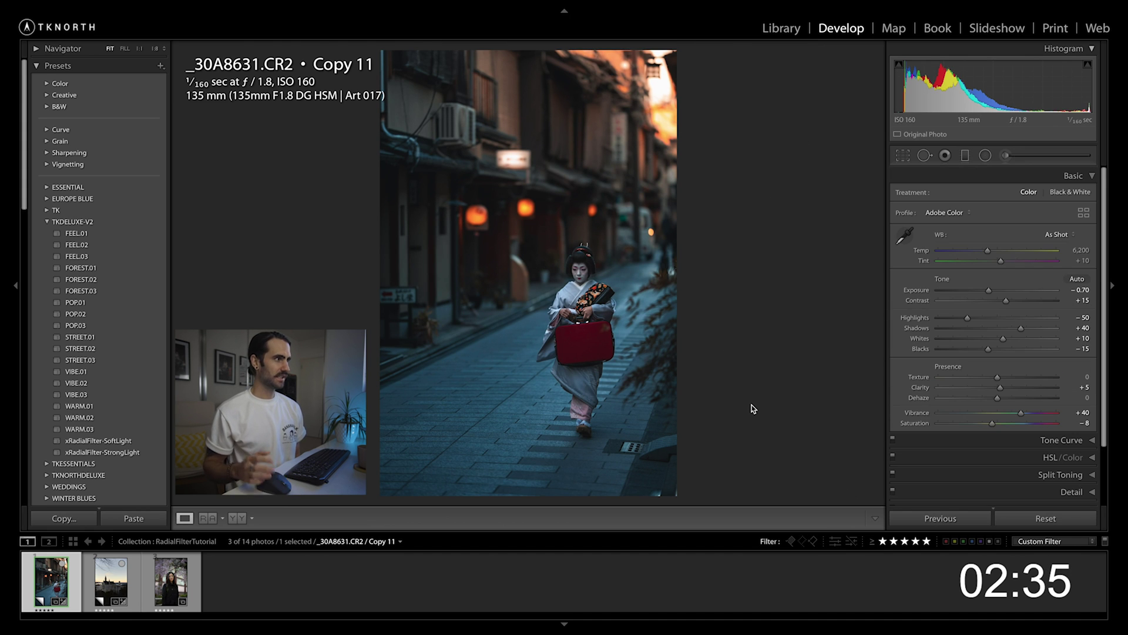
Step: Draw an oval around the geisha and darken its surroundings to -0.46 exposure
{"action": "left_click", "coordinate": [987, 157]}
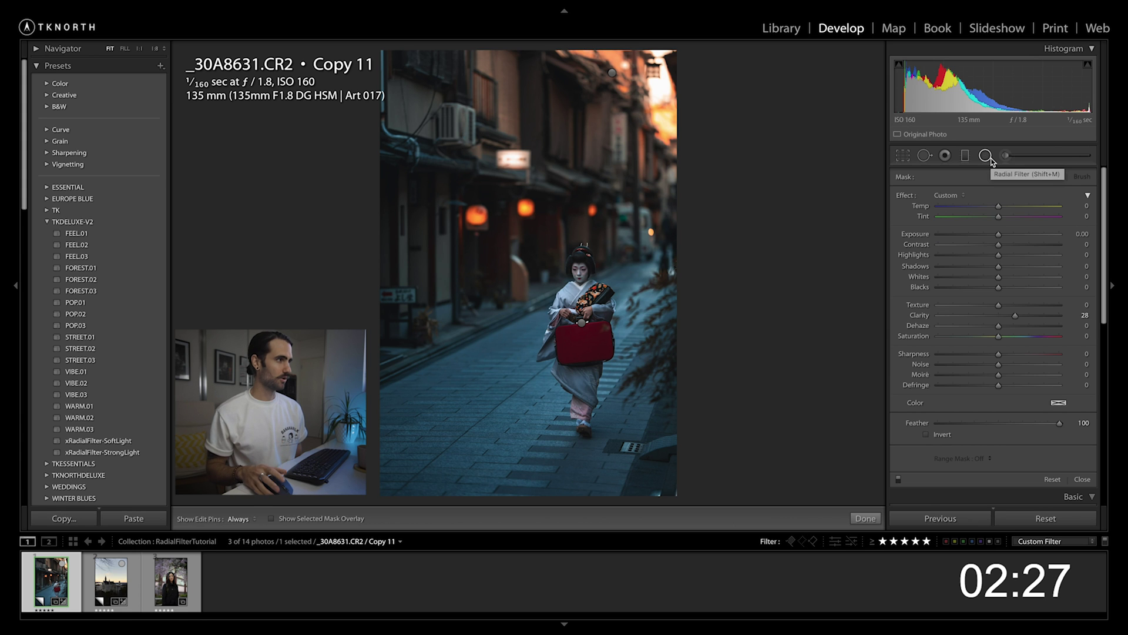
{"action": "left_click", "coordinate": [987, 156]}
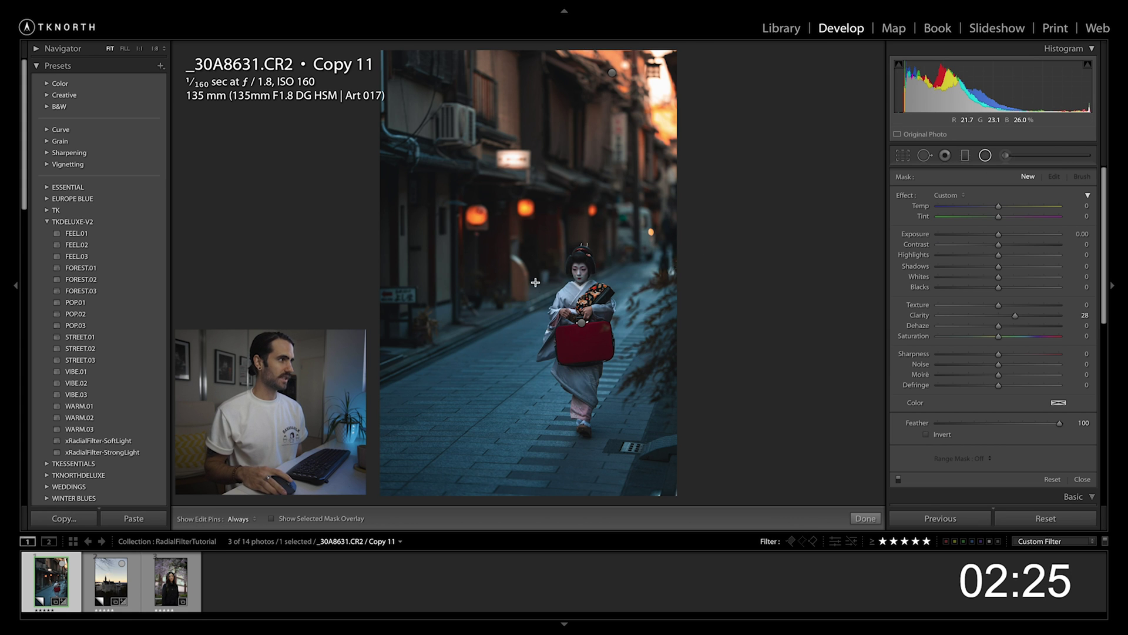
{"action": "left_click_drag", "start_coordinate": [535, 283], "coordinate": [649, 459]}
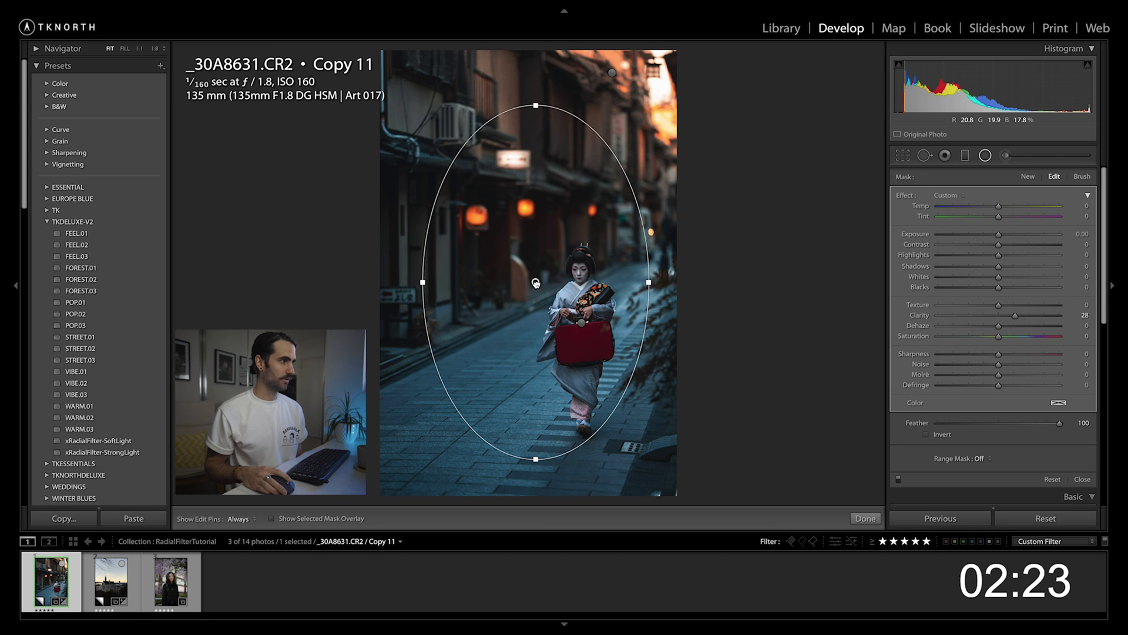
{"action": "left_click_drag", "start_coordinate": [535, 285], "coordinate": [583, 327]}
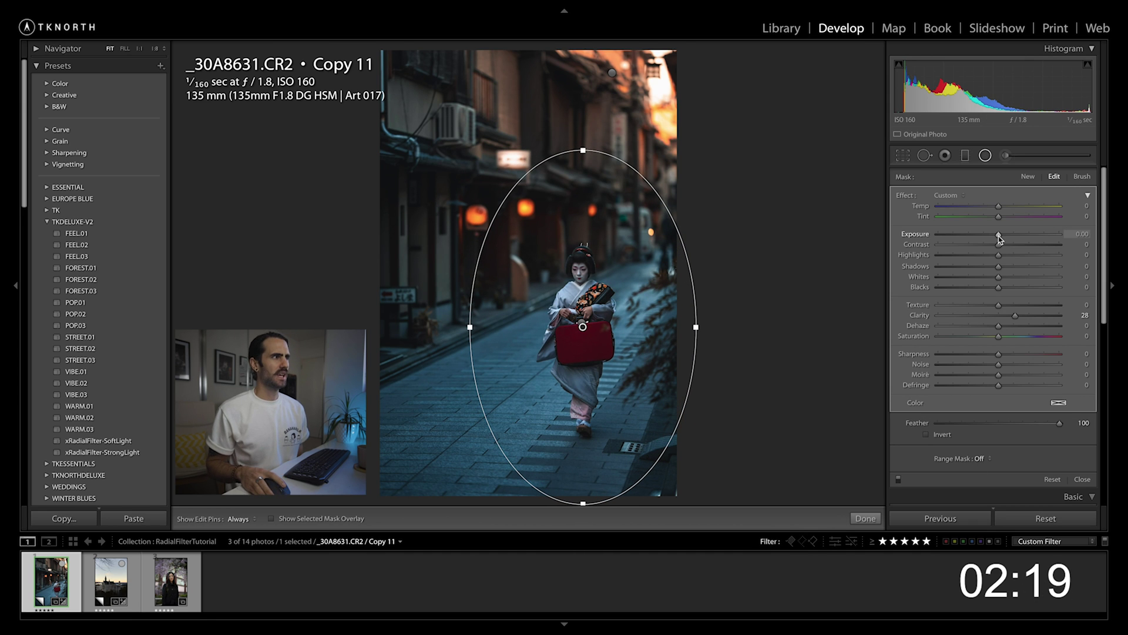
{"action": "left_click_drag", "start_coordinate": [999, 234], "coordinate": [995, 241]}
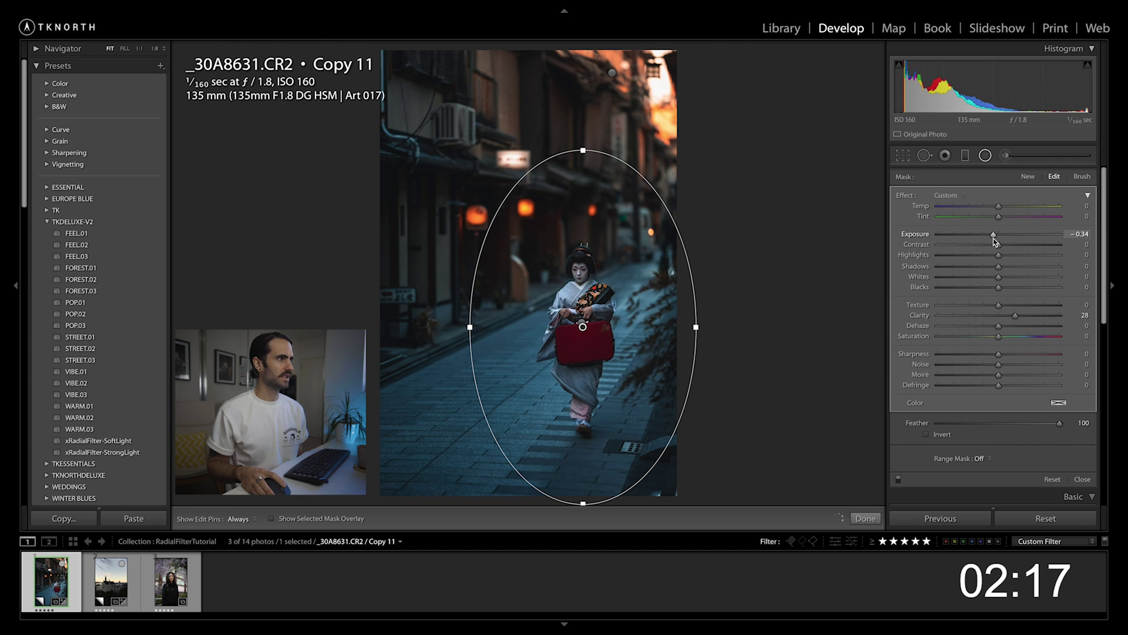
{"action": "left_click_drag", "start_coordinate": [583, 326], "coordinate": [579, 321]}
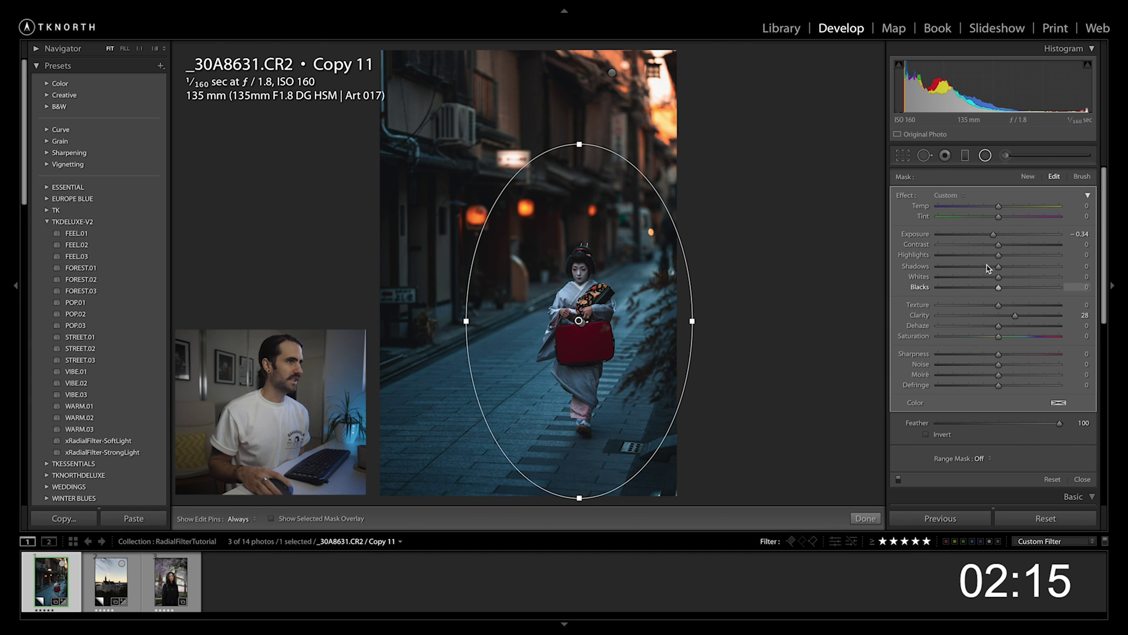
{"action": "left_click_drag", "start_coordinate": [992, 237], "coordinate": [991, 237]}
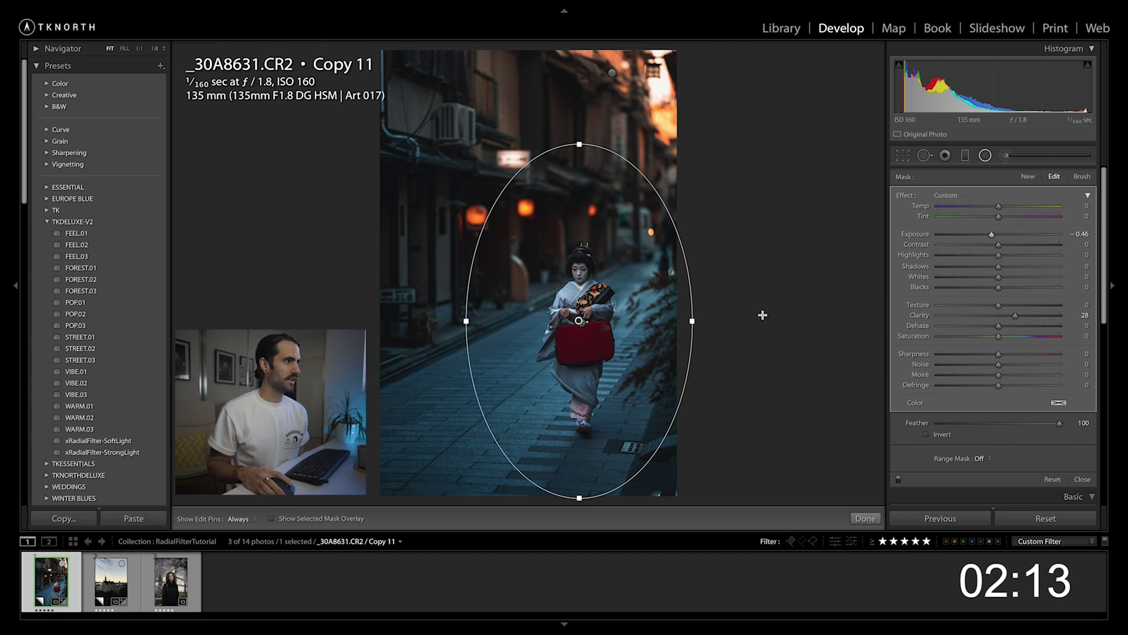
{"action": "left_click_drag", "start_coordinate": [694, 321], "coordinate": [705, 321]}
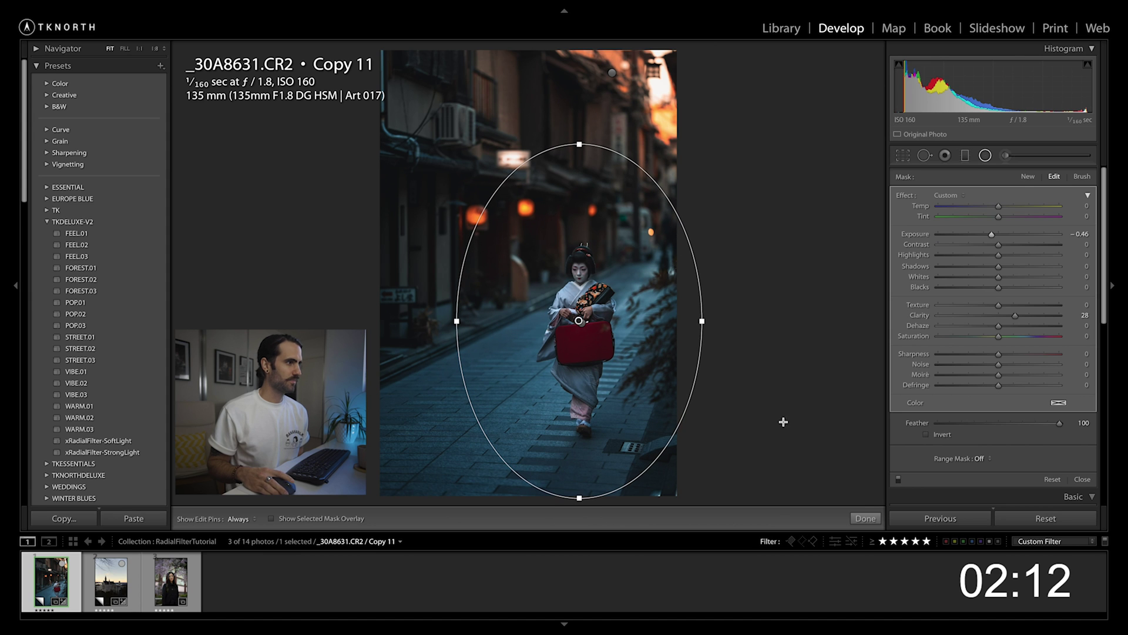
{"action": "left_click", "coordinate": [866, 518]}
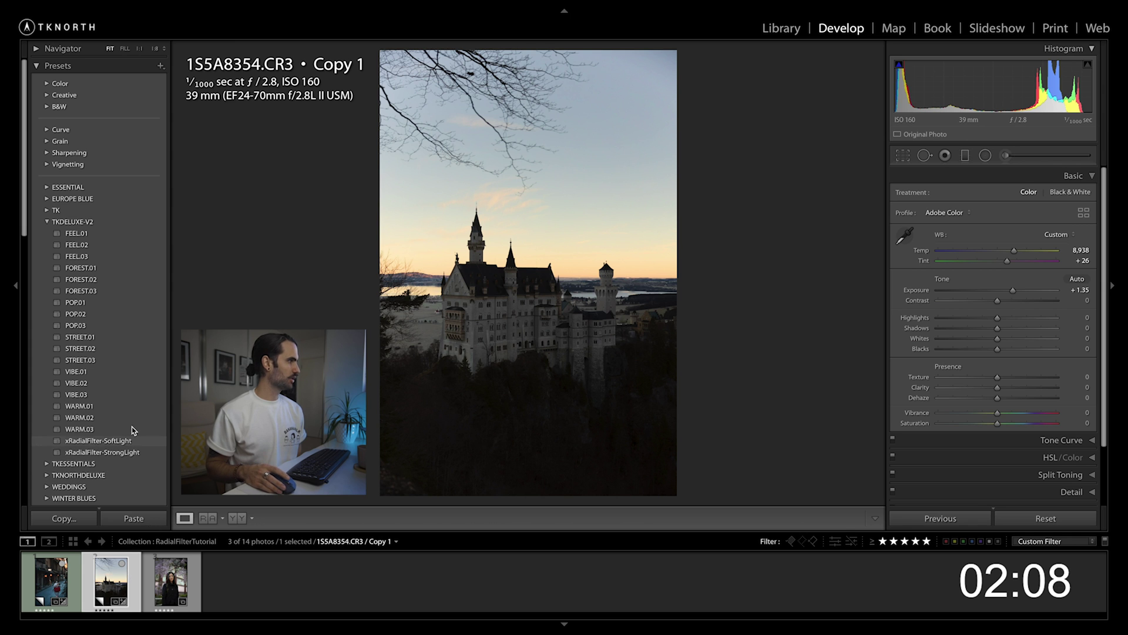
Step: Apply the TKDELUXE-V2 VIBE.03 preset to the castle sunset photo
{"action": "left_click", "coordinate": [112, 395]}
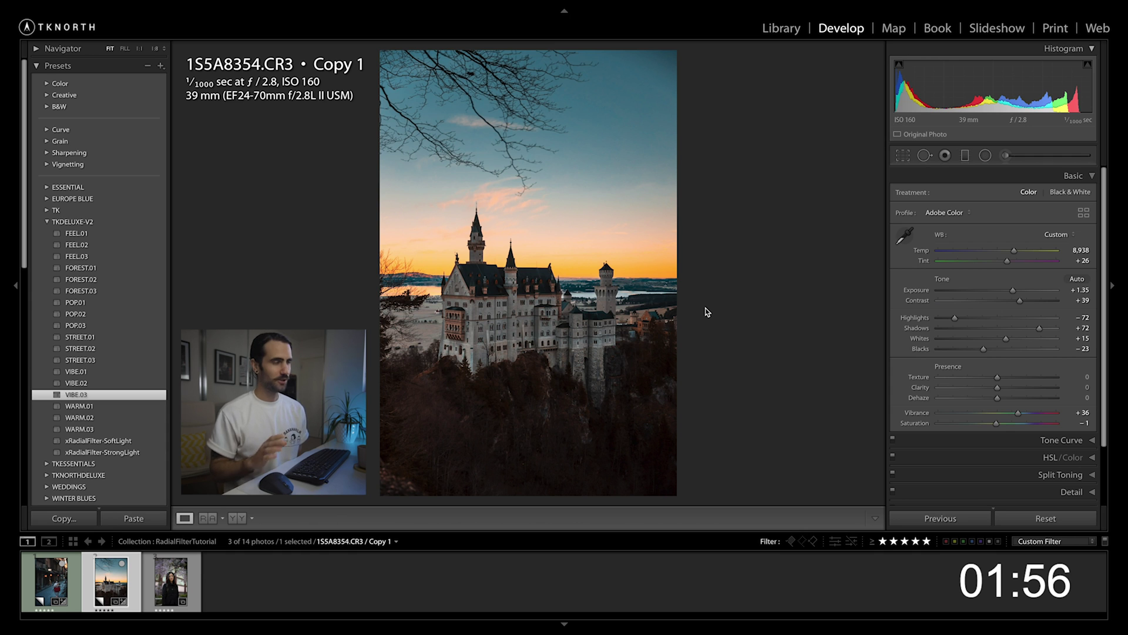
Step: Draw a wide, tall glow filter over the castle sky with warmer Temp, Clarity -100, Dehaze -15
{"action": "left_click", "coordinate": [986, 155]}
{"action": "left_click_drag", "start_coordinate": [657, 254], "coordinate": [847, 345]}
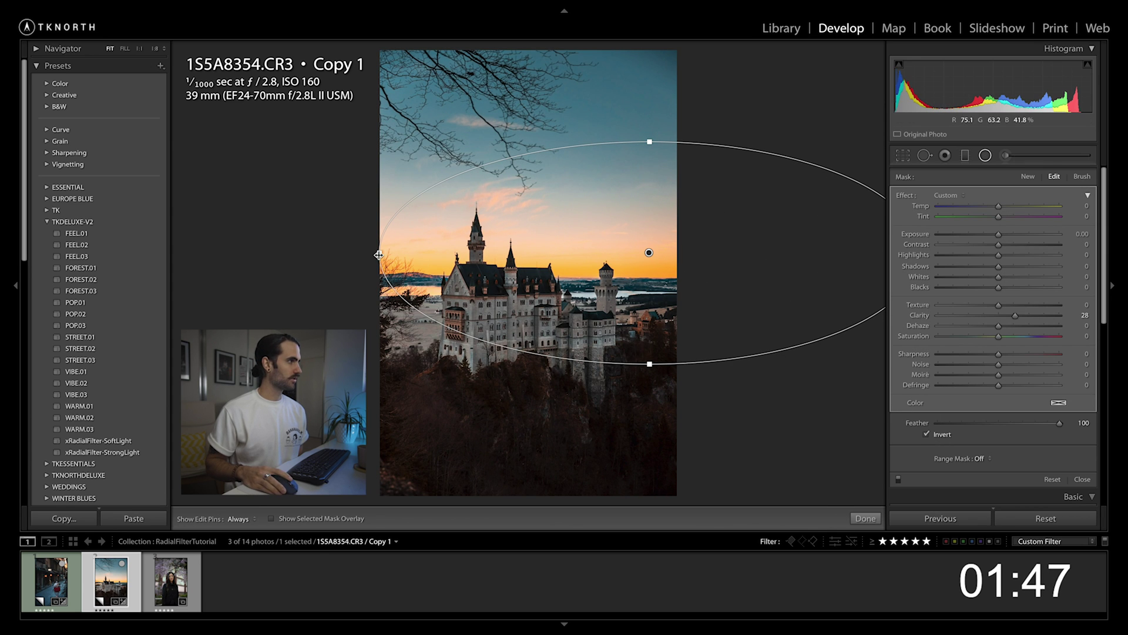
{"action": "left_click_drag", "start_coordinate": [381, 254], "coordinate": [335, 254]}
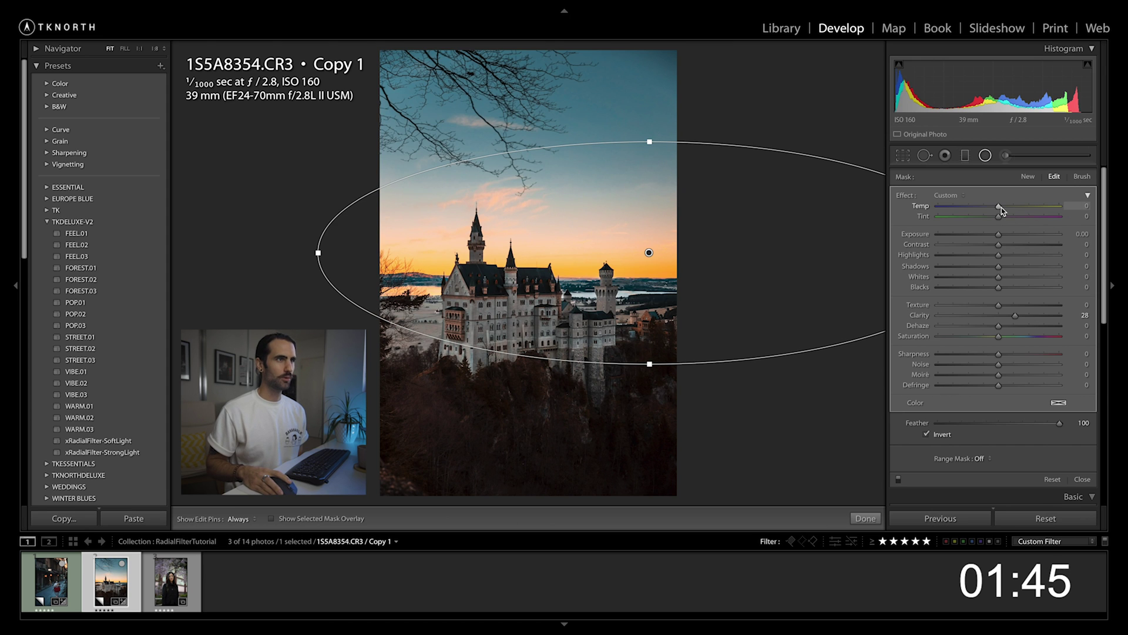
{"action": "left_click_drag", "start_coordinate": [1002, 206], "coordinate": [1006, 237]}
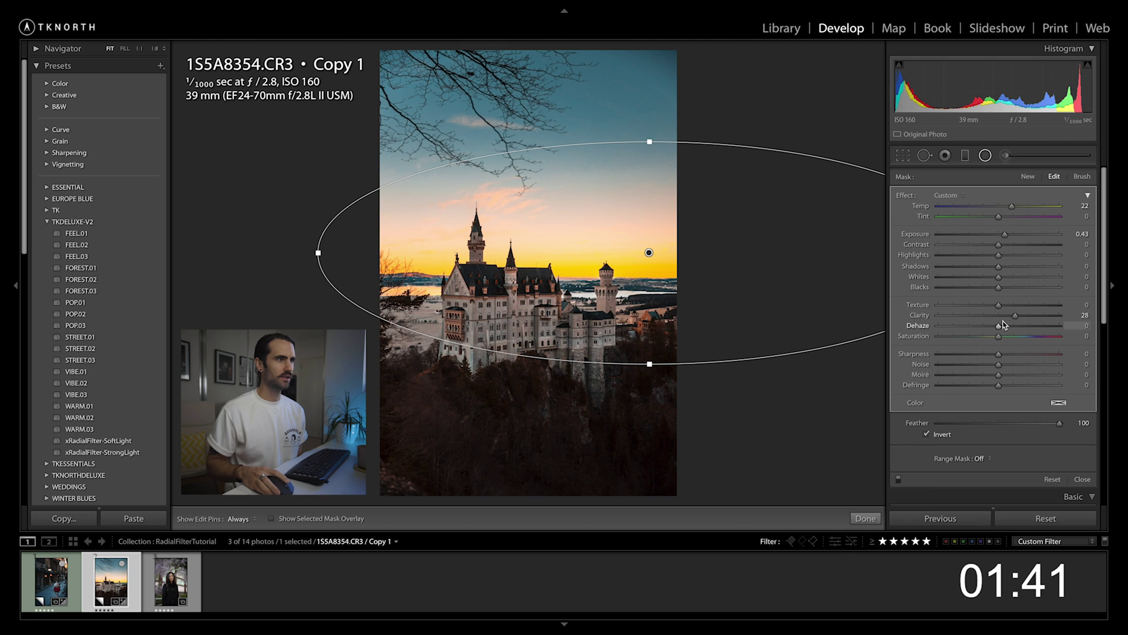
{"action": "left_click_drag", "start_coordinate": [1015, 315], "coordinate": [920, 316]}
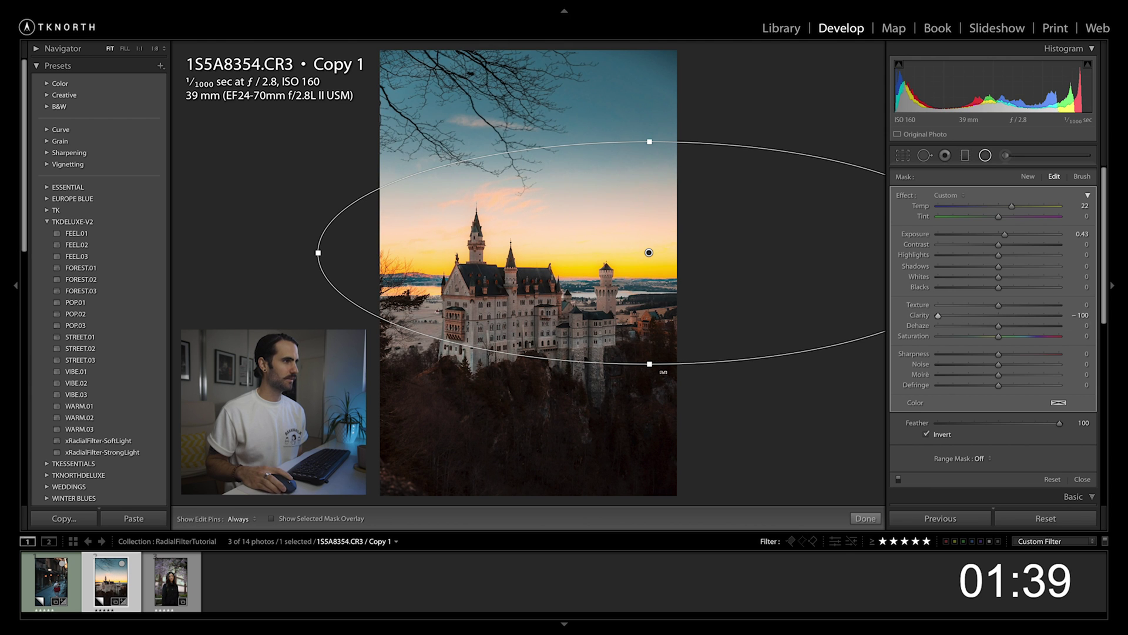
{"action": "left_click_drag", "start_coordinate": [663, 372], "coordinate": [663, 402]}
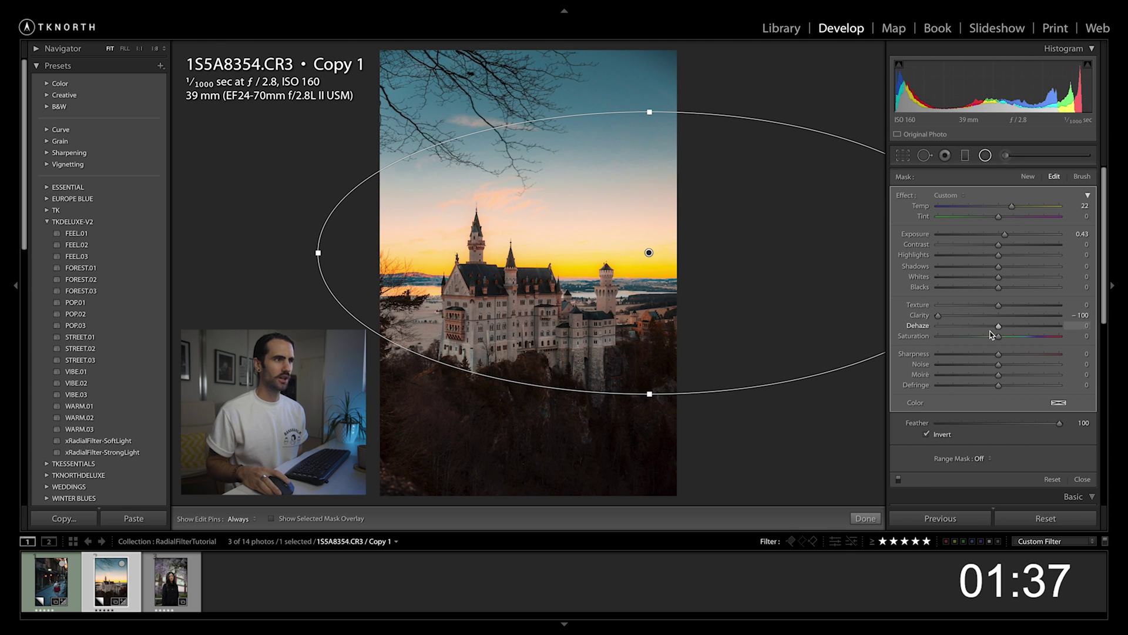
{"action": "left_click_drag", "start_coordinate": [997, 328], "coordinate": [989, 328]}
{"action": "left_click_drag", "start_coordinate": [610, 300], "coordinate": [633, 307]}
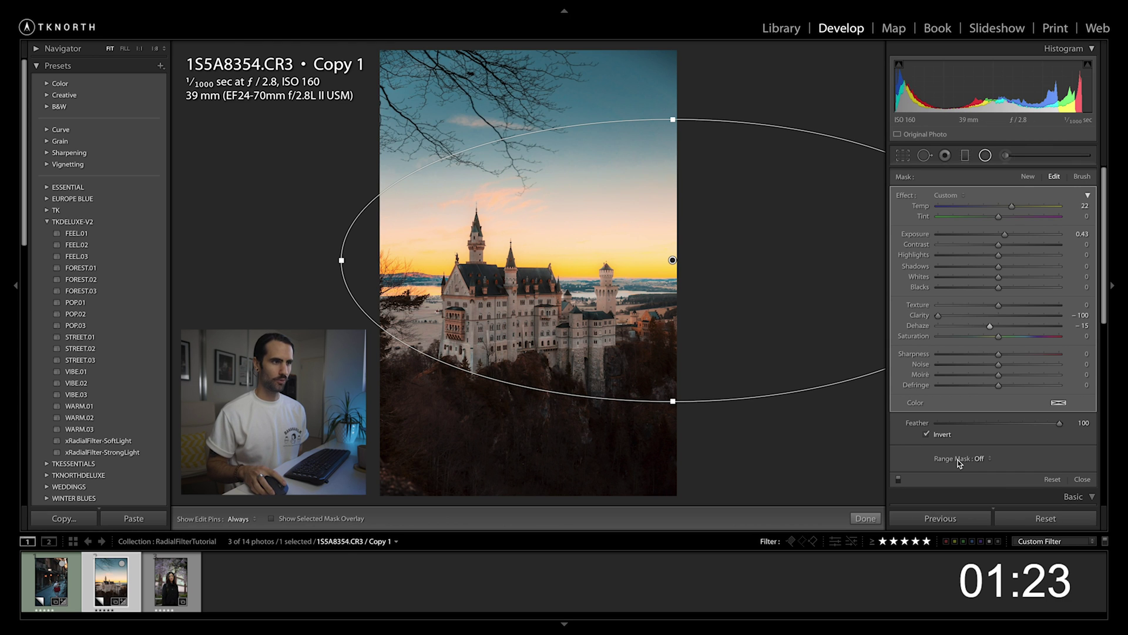
Step: Add a Luminance range mask at 44/100 to the glow filter and reposition its oval
{"action": "left_click", "coordinate": [977, 462]}
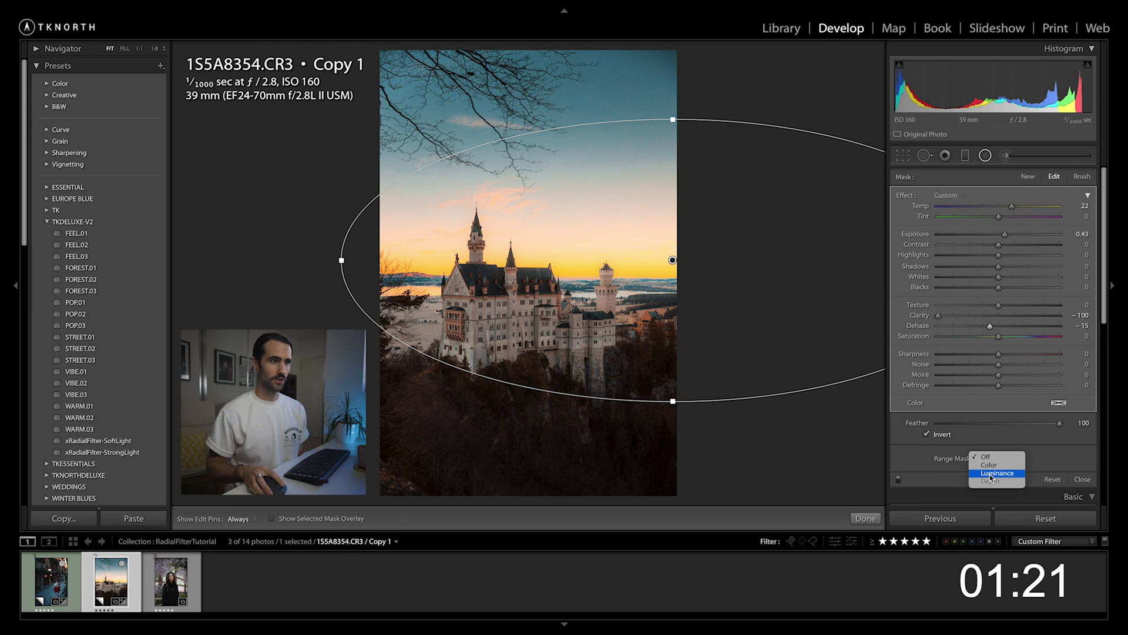
{"action": "left_click", "coordinate": [991, 476]}
{"action": "scroll", "coordinate": [998, 461], "scroll_direction": "down", "scroll_amount": 3}
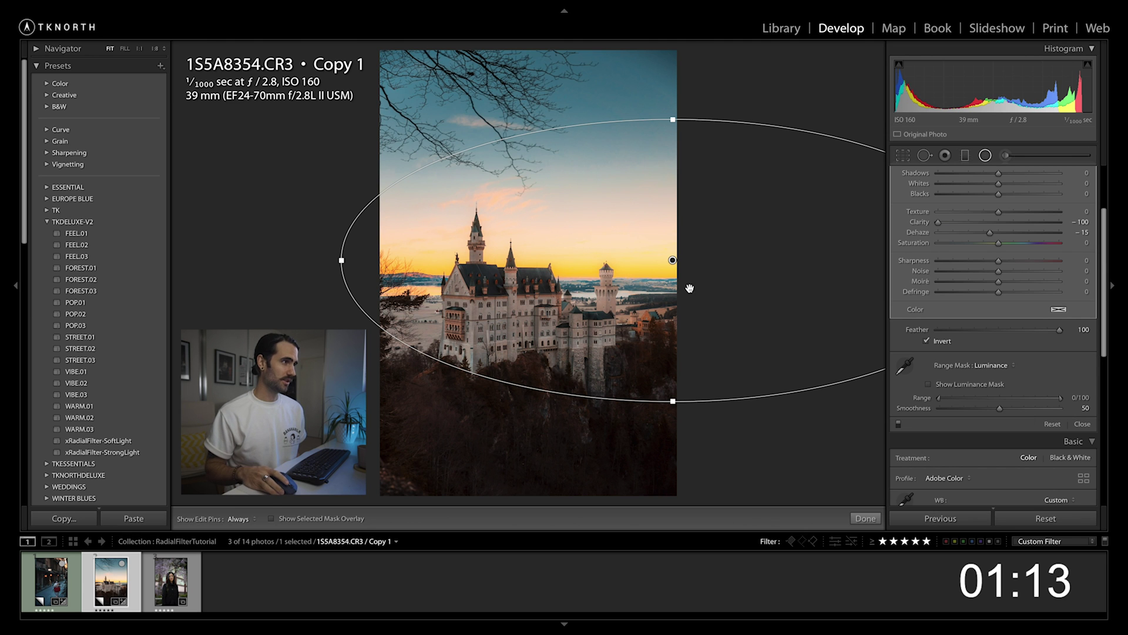
{"action": "left_click_drag", "start_coordinate": [636, 292], "coordinate": [662, 257]}
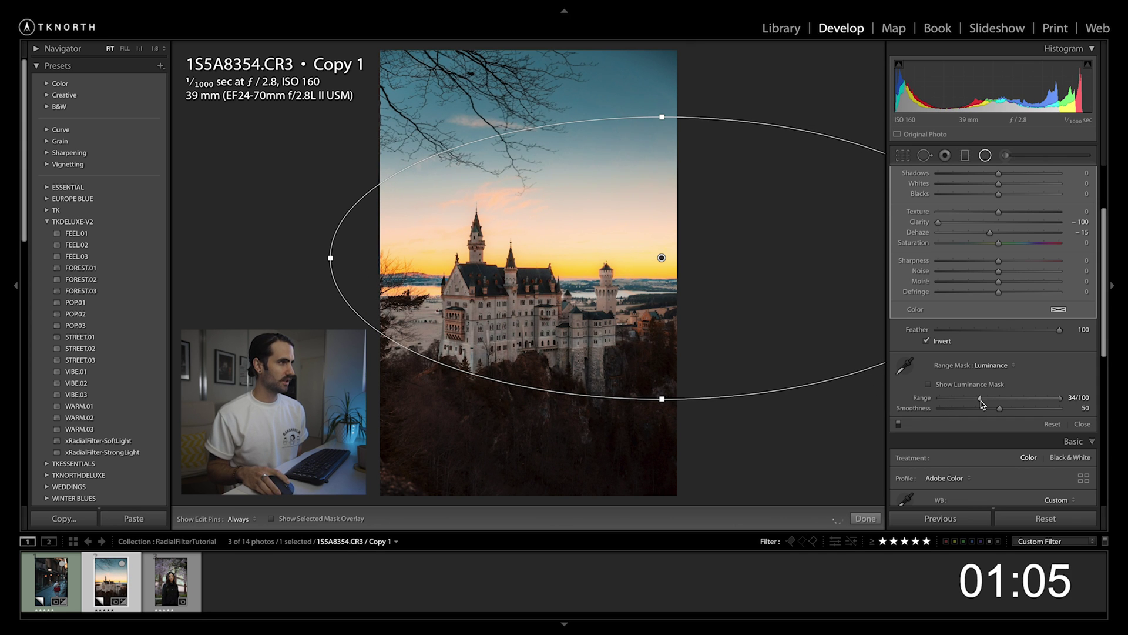
{"action": "left_click_drag", "start_coordinate": [981, 401], "coordinate": [999, 401]}
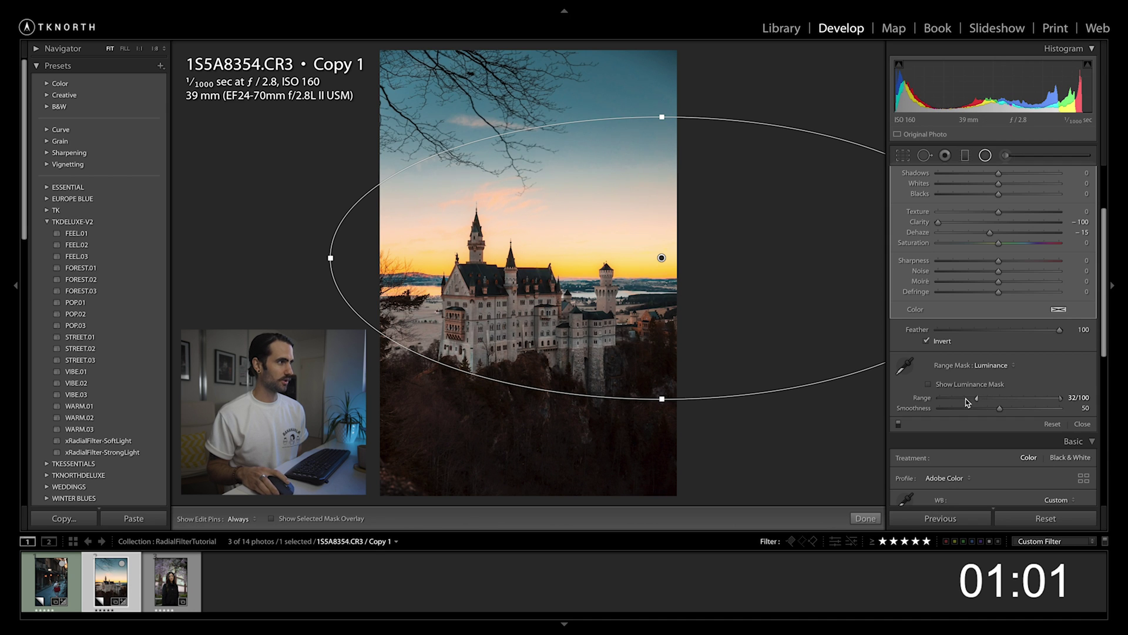
{"action": "mouse_move", "coordinate": [967, 402]}
{"action": "left_mouse_down"}
{"action": "mouse_move", "coordinate": [921, 403]}
{"action": "mouse_move", "coordinate": [987, 405]}
{"action": "left_mouse_up"}
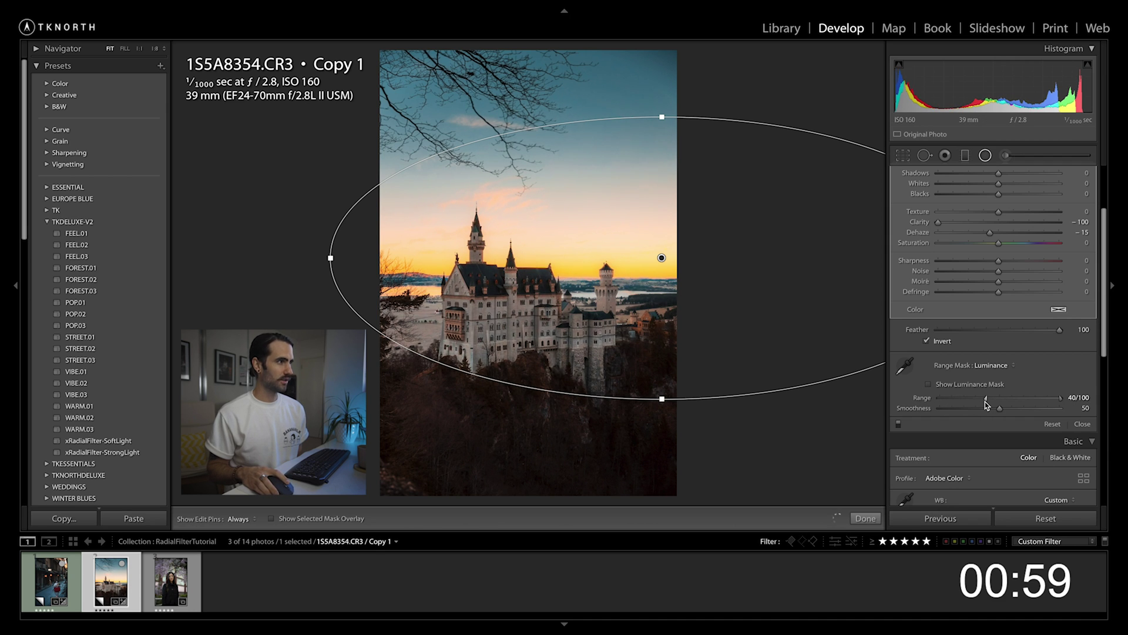
{"action": "left_click_drag", "start_coordinate": [701, 278], "coordinate": [666, 265]}
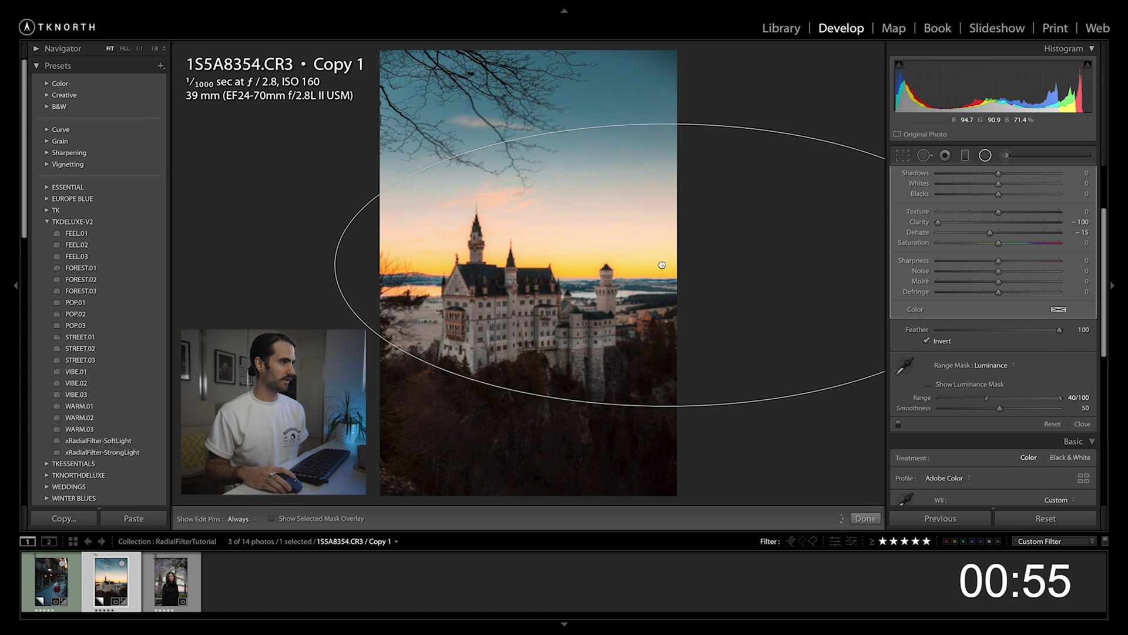
{"action": "left_click_drag", "start_coordinate": [986, 398], "coordinate": [993, 398]}
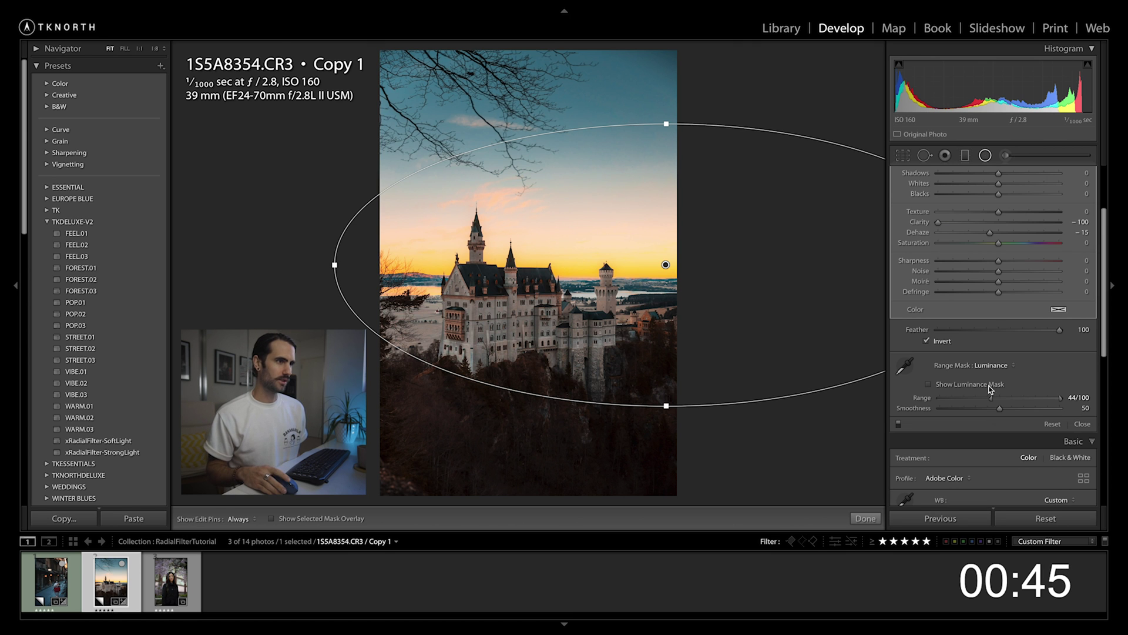
{"action": "left_click", "coordinate": [992, 365]}
Step: Draw a tall radial filter centred on the castle
{"action": "key", "text": "shift+m"}
{"action": "left_click", "coordinate": [985, 155]}
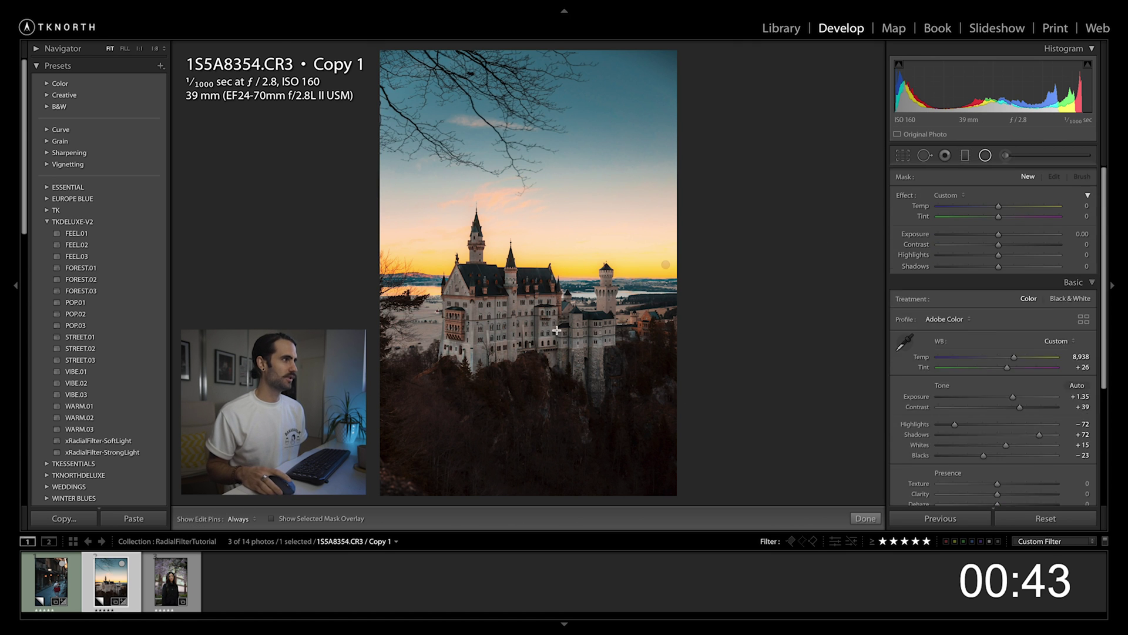
{"action": "left_click_drag", "start_coordinate": [508, 315], "coordinate": [664, 443]}
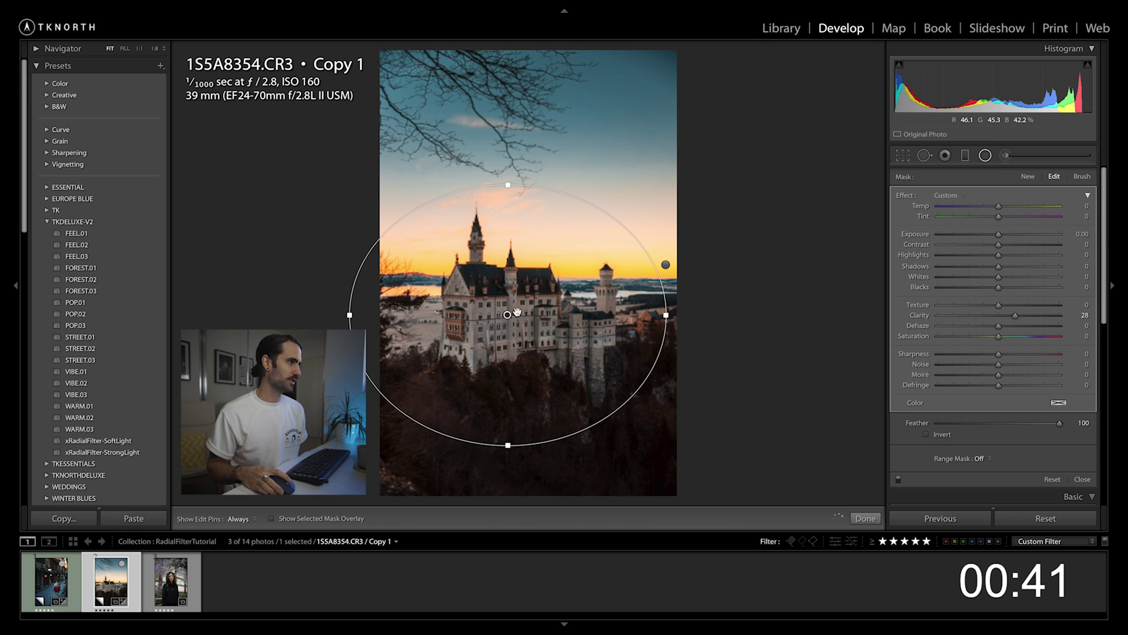
{"action": "left_click_drag", "start_coordinate": [553, 342], "coordinate": [573, 331]}
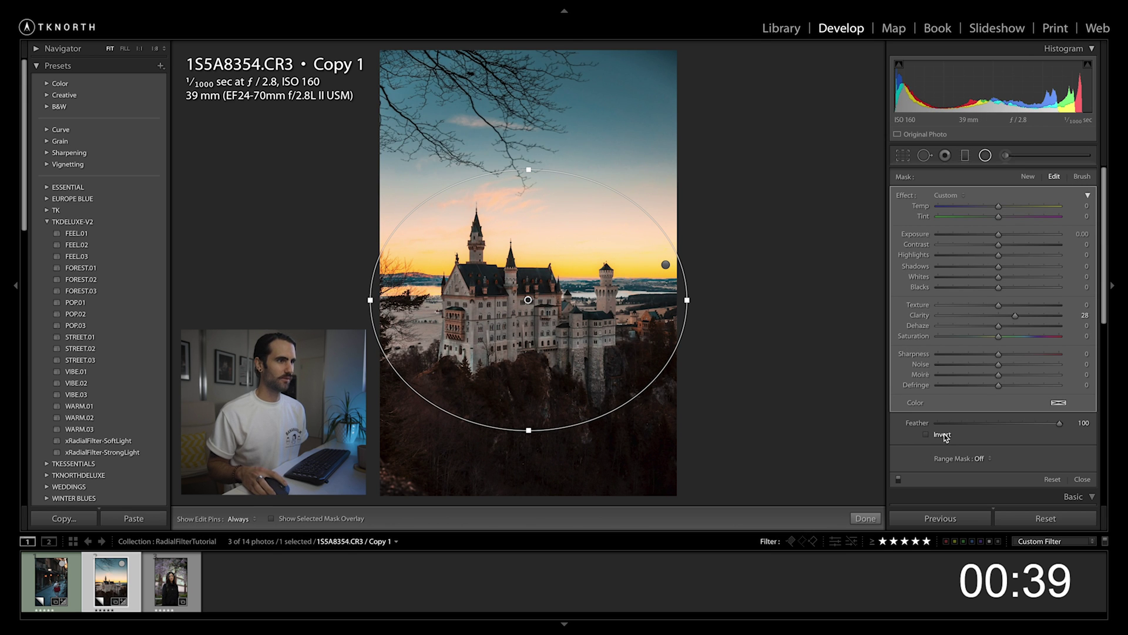
{"action": "left_click_drag", "start_coordinate": [529, 430], "coordinate": [529, 475]}
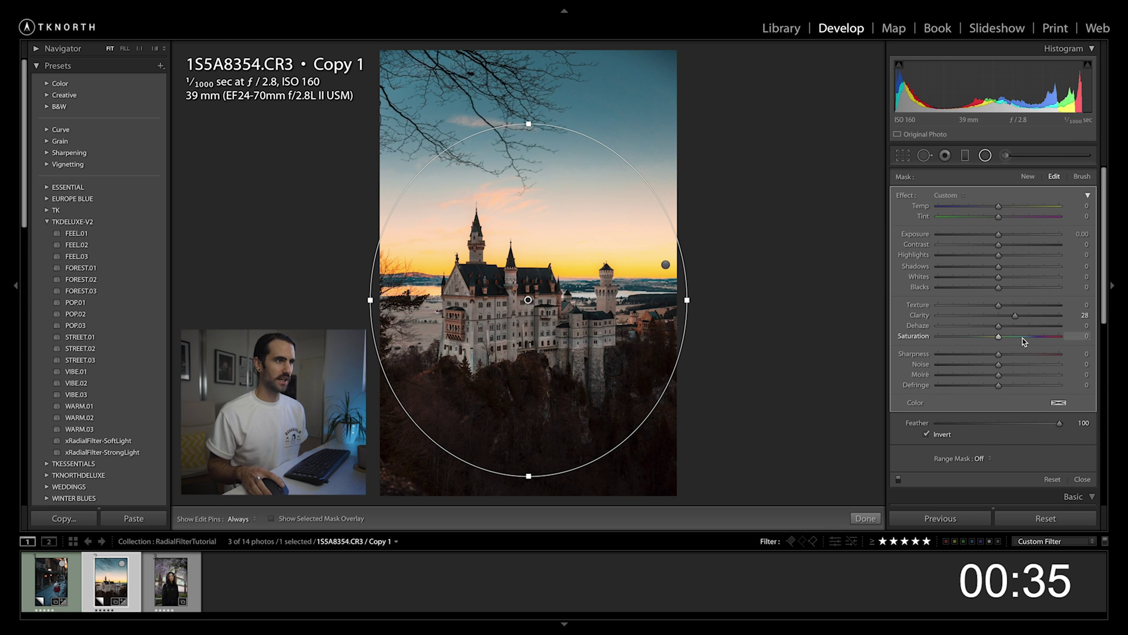
Step: Give the castle filter Clarity 52, Whites 26 and Contrast -33, and recentre it
{"action": "left_click_drag", "start_coordinate": [1003, 318], "coordinate": [1030, 319]}
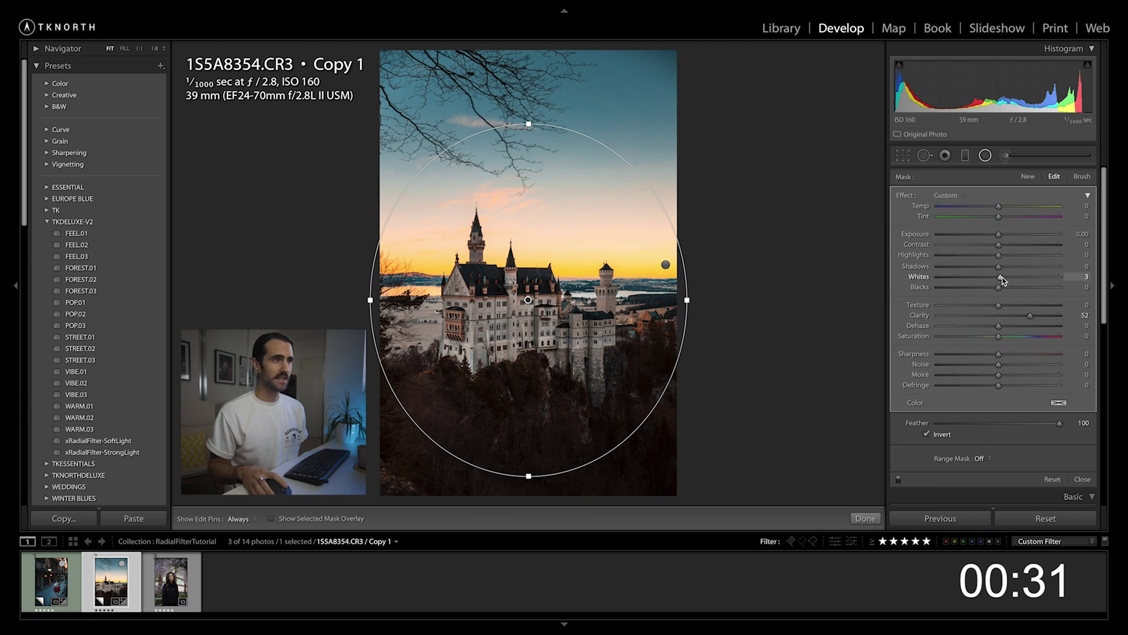
{"action": "left_click_drag", "start_coordinate": [1003, 281], "coordinate": [978, 246]}
{"action": "key", "text": "h"}
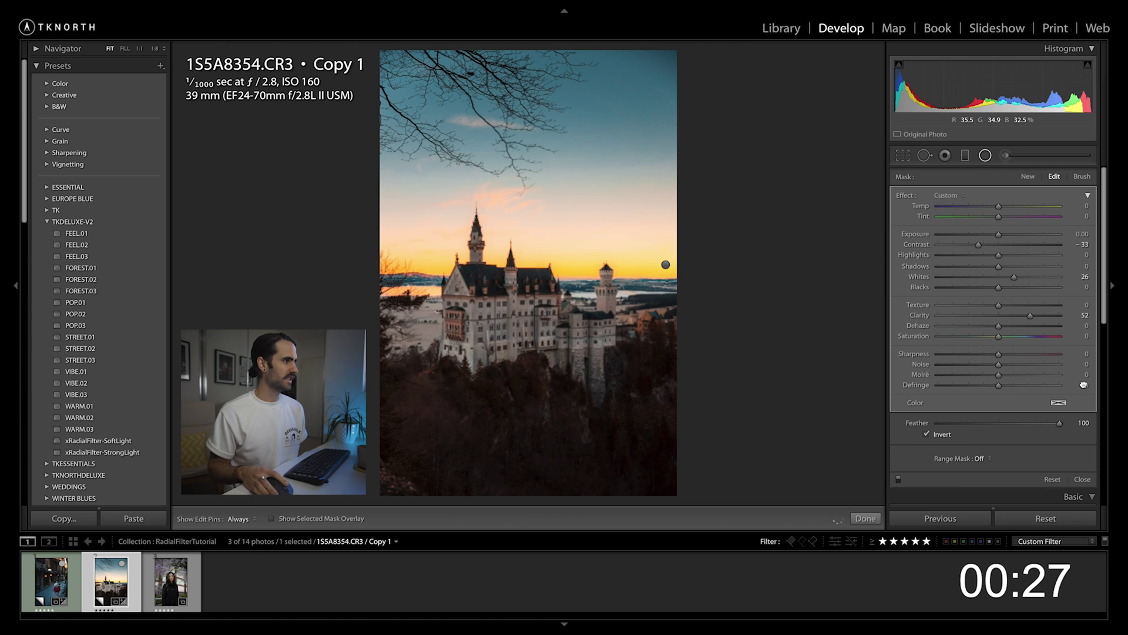
{"action": "left_click_drag", "start_coordinate": [679, 369], "coordinate": [525, 304]}
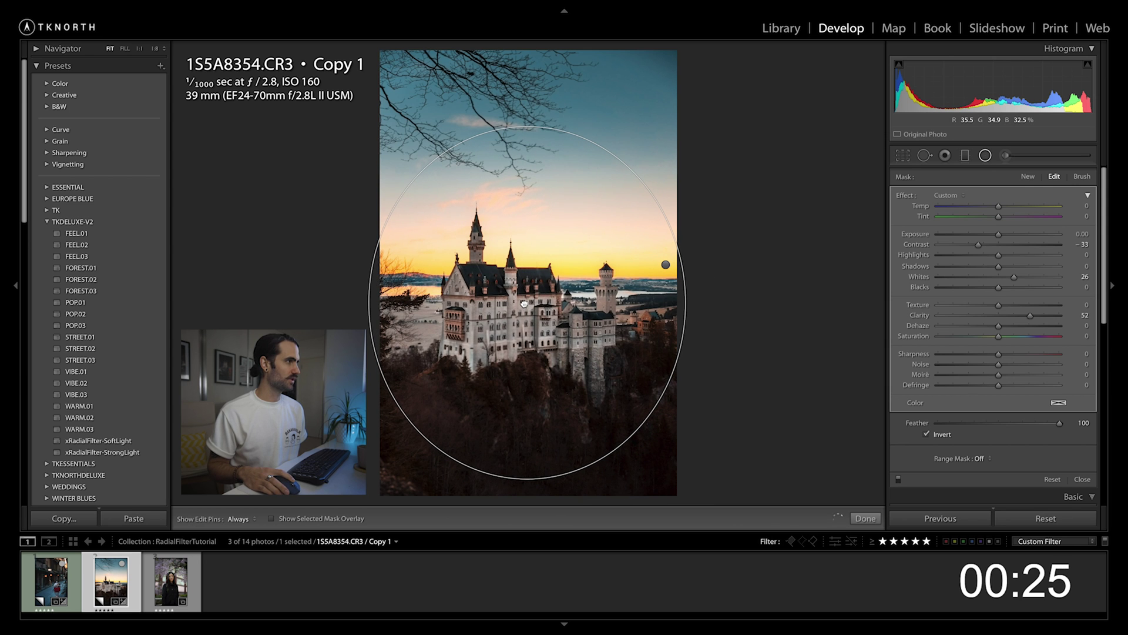
{"action": "left_click", "coordinate": [865, 518]}
{"action": "key", "text": "shift+m"}
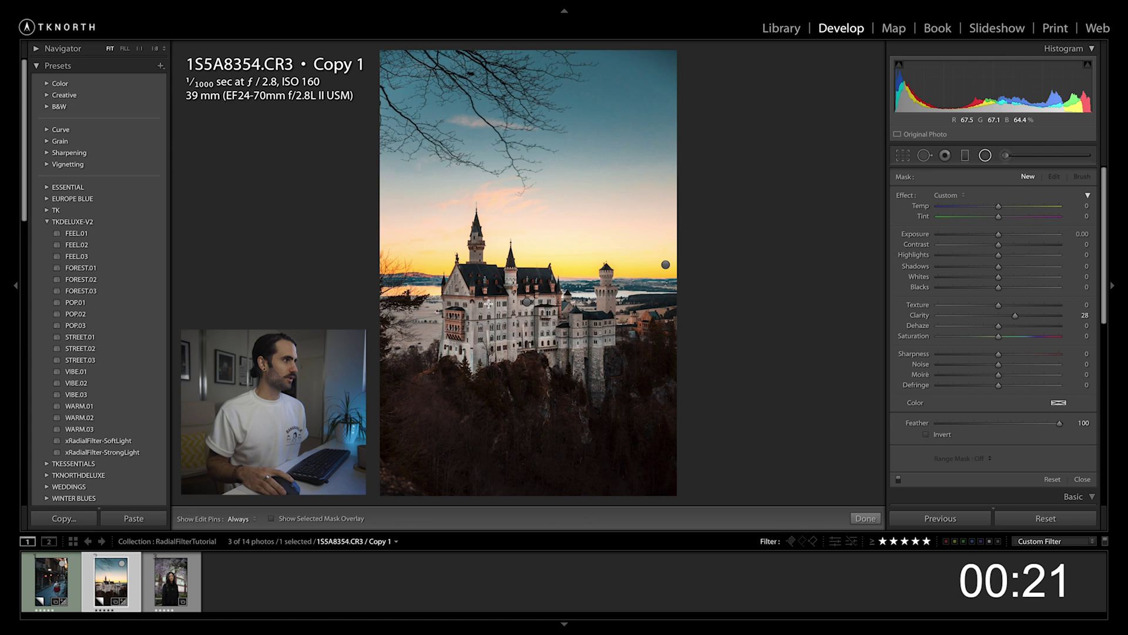
Step: Draw a radial filter around the castle with Exposure -0.60 and Clarity -33, then widen the oval
{"action": "left_click_drag", "start_coordinate": [489, 304], "coordinate": [519, 298]}
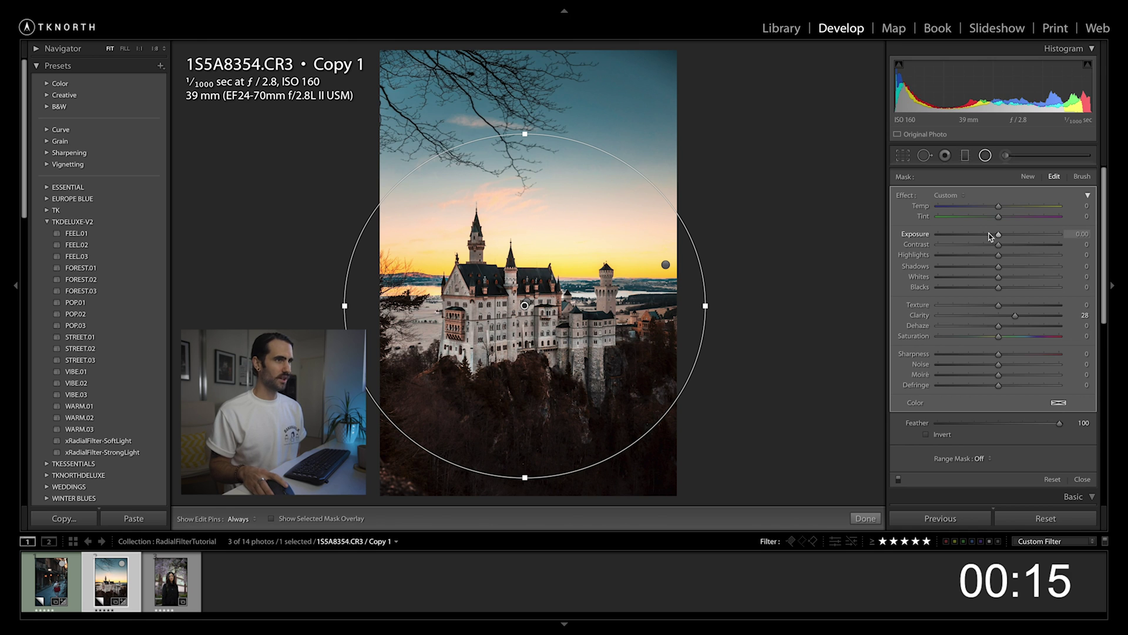
{"action": "left_click_drag", "start_coordinate": [998, 233], "coordinate": [991, 235]}
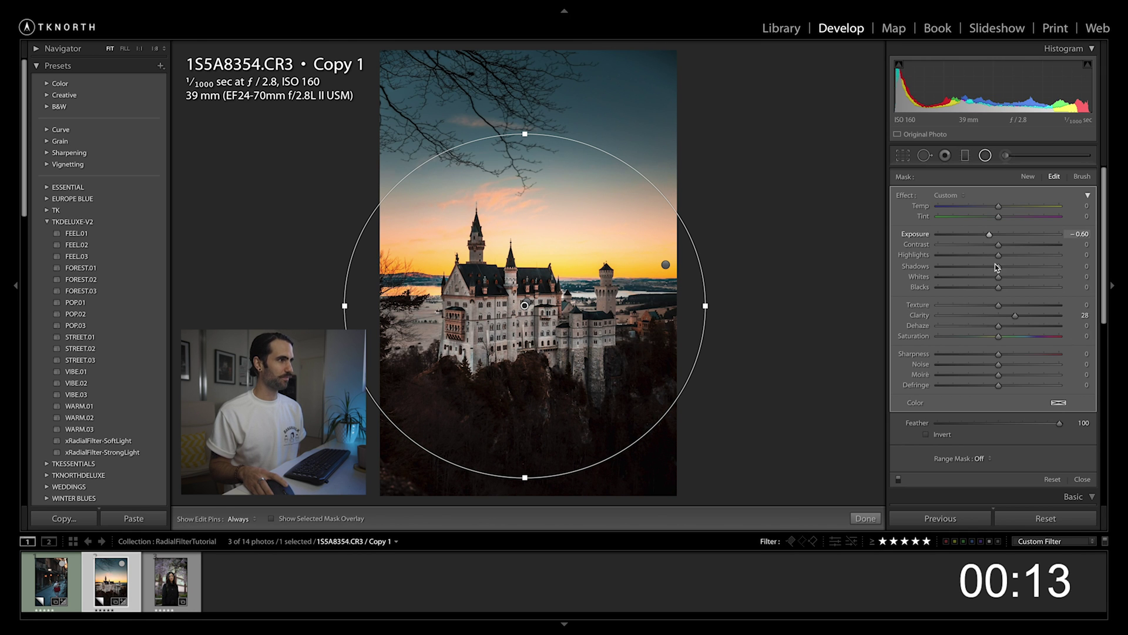
{"action": "left_click_drag", "start_coordinate": [1001, 315], "coordinate": [977, 315]}
{"action": "left_click_drag", "start_coordinate": [705, 305], "coordinate": [781, 305]}
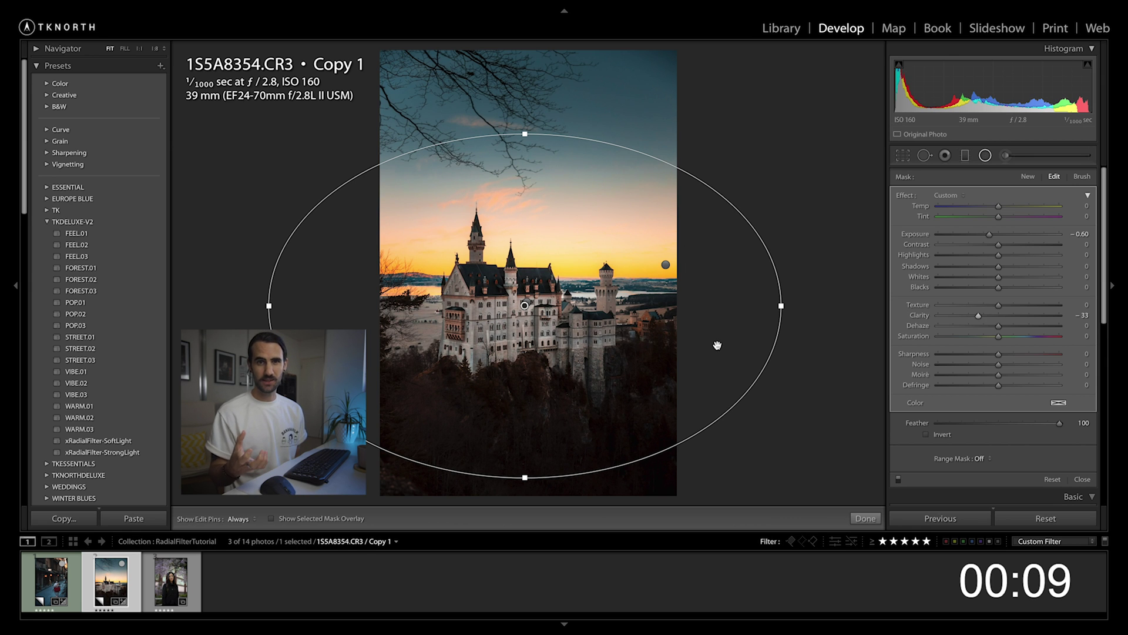